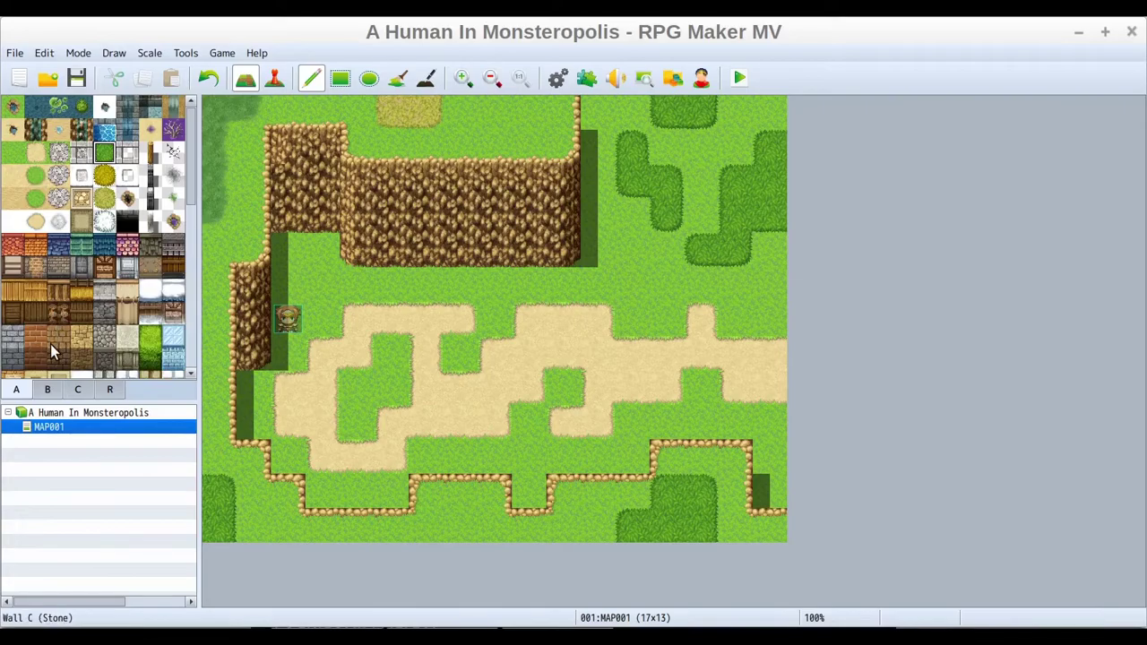
Look through the B tileset's signs, windows, doors, plants, snow objects and tents for decorations for the map.
left_click(48, 391)
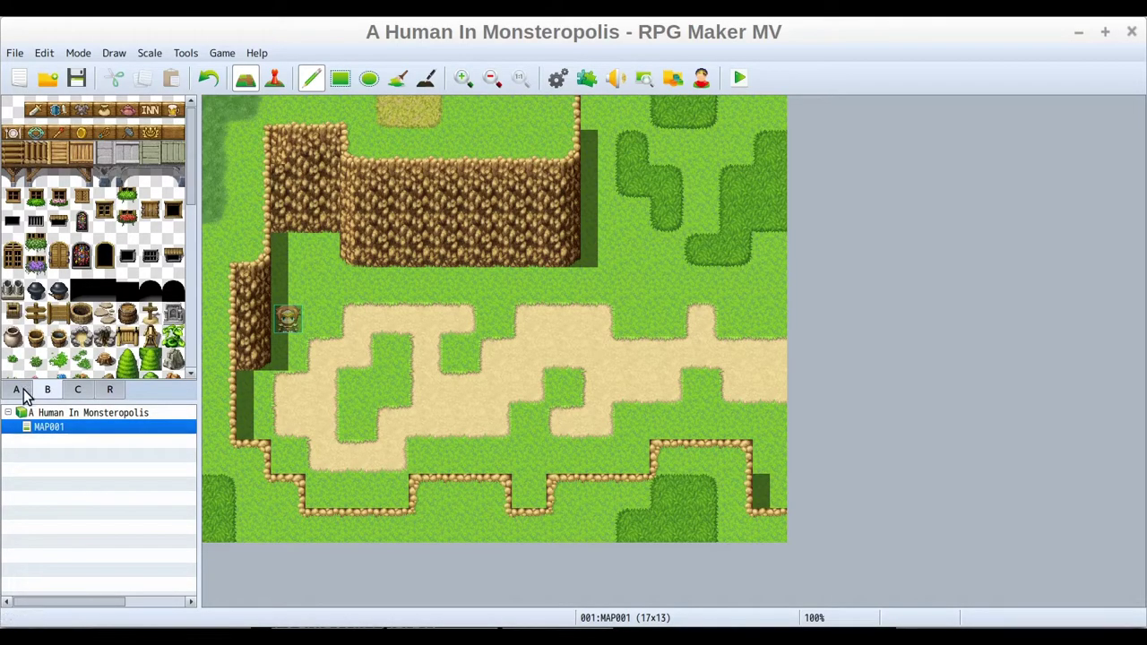
scroll(173, 228, "down", 3)
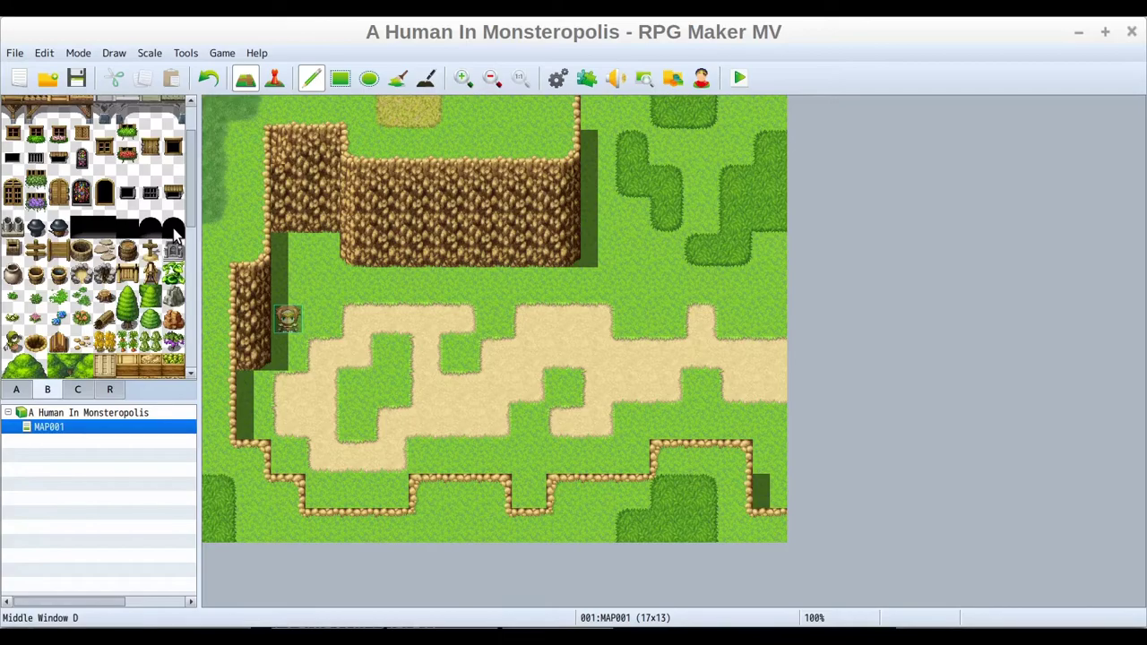
scroll(157, 235, "down", 2)
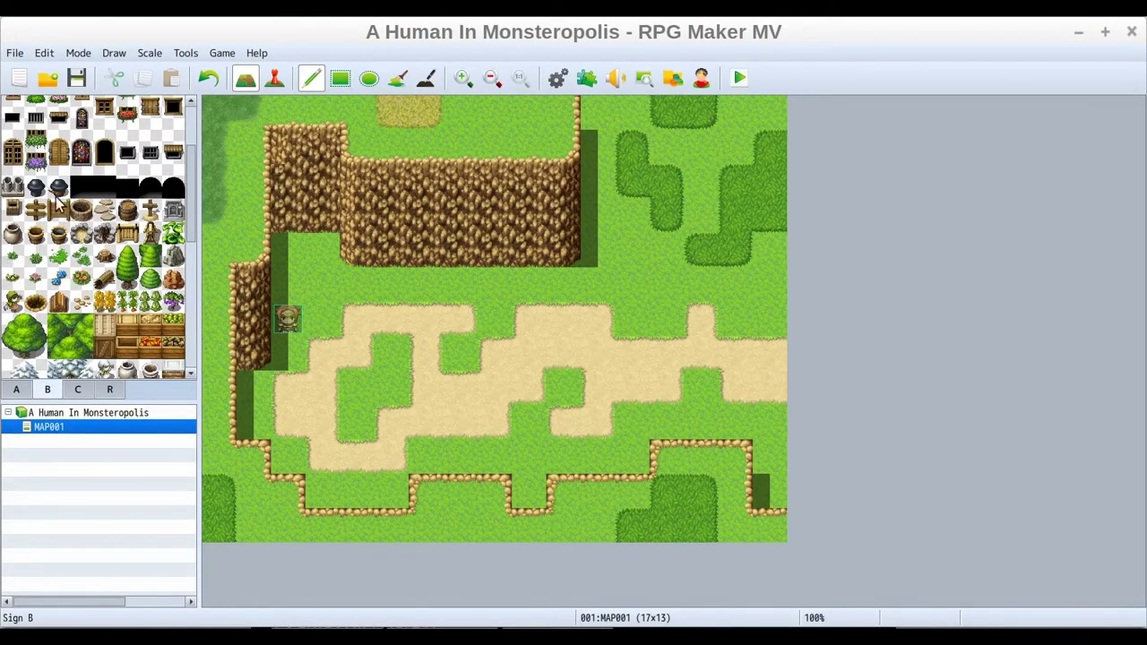
scroll(98, 192, "up", 3)
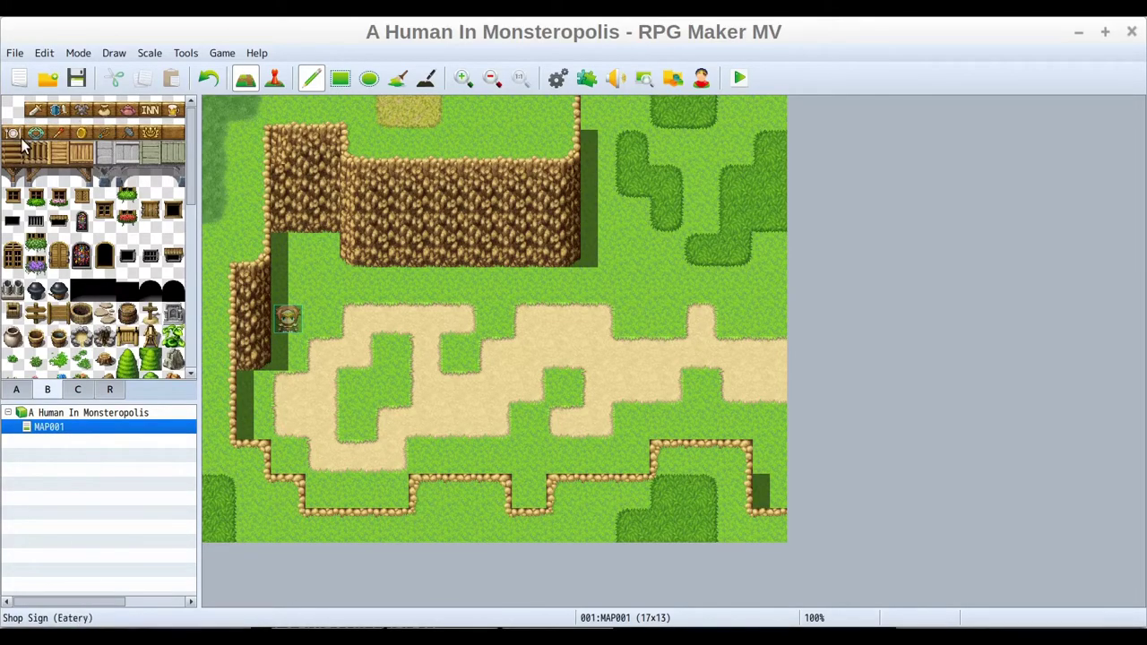
scroll(54, 154, "down", 1)
scroll(55, 157, "down", 4)
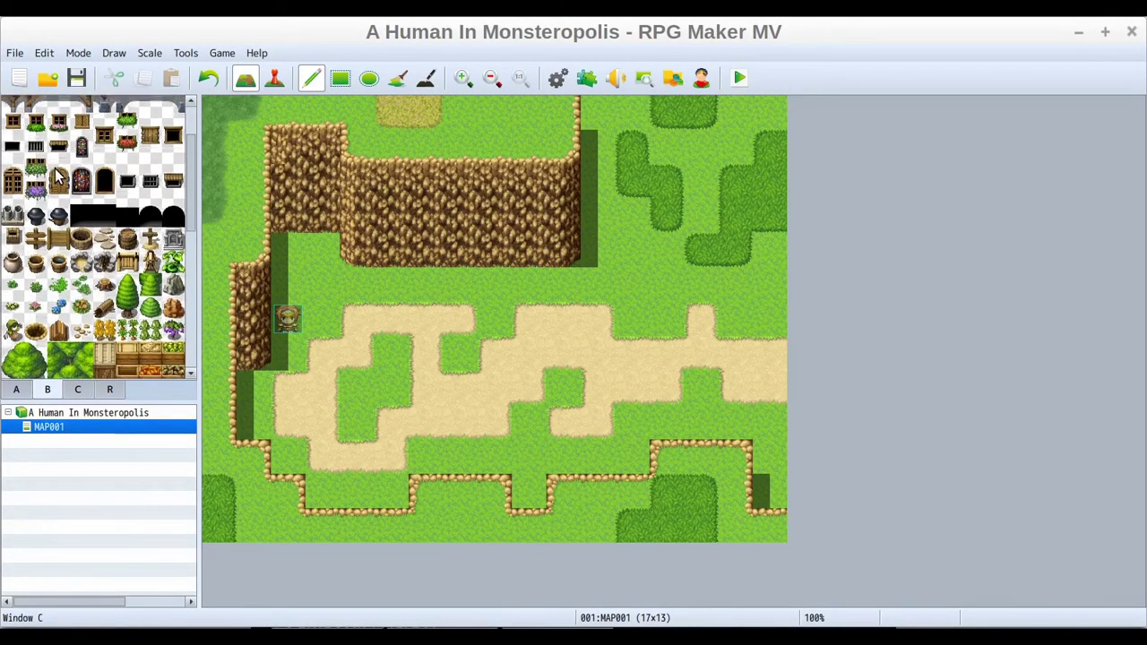
scroll(81, 175, "down", 3)
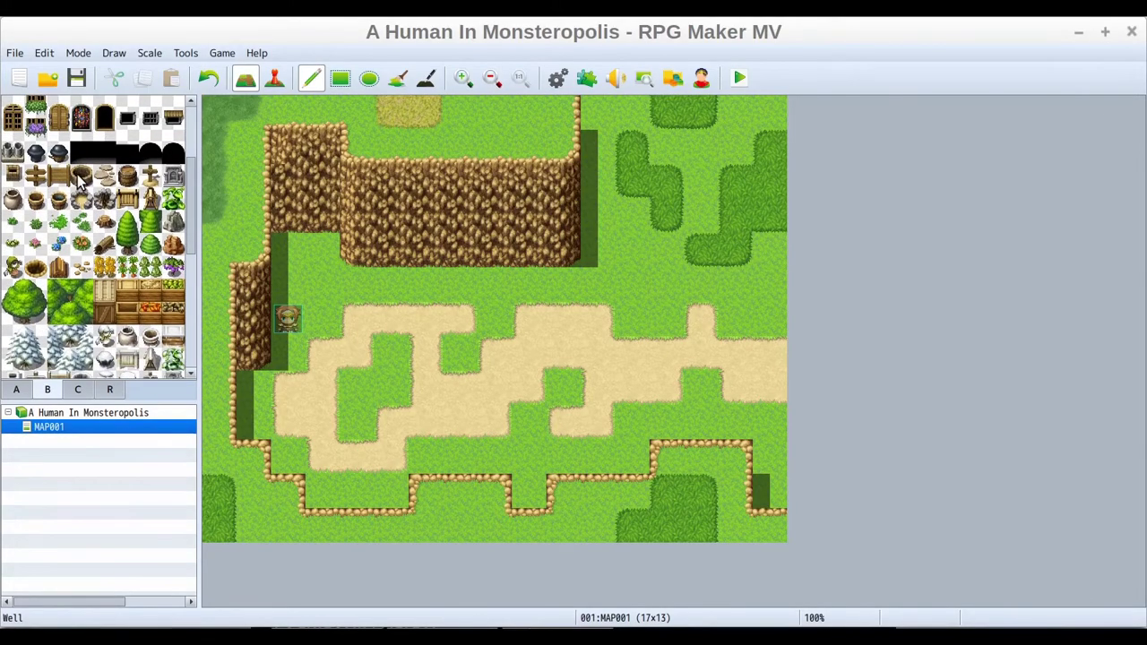
scroll(81, 172, "up", 1)
scroll(67, 170, "down", 3)
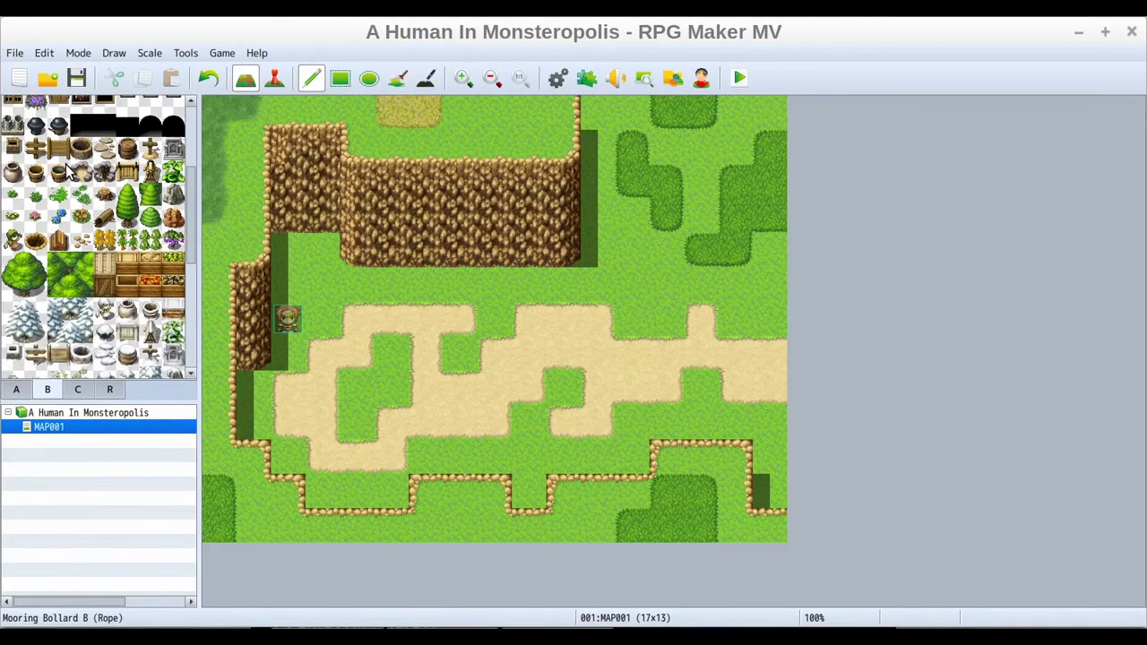
scroll(74, 242, "down", 2)
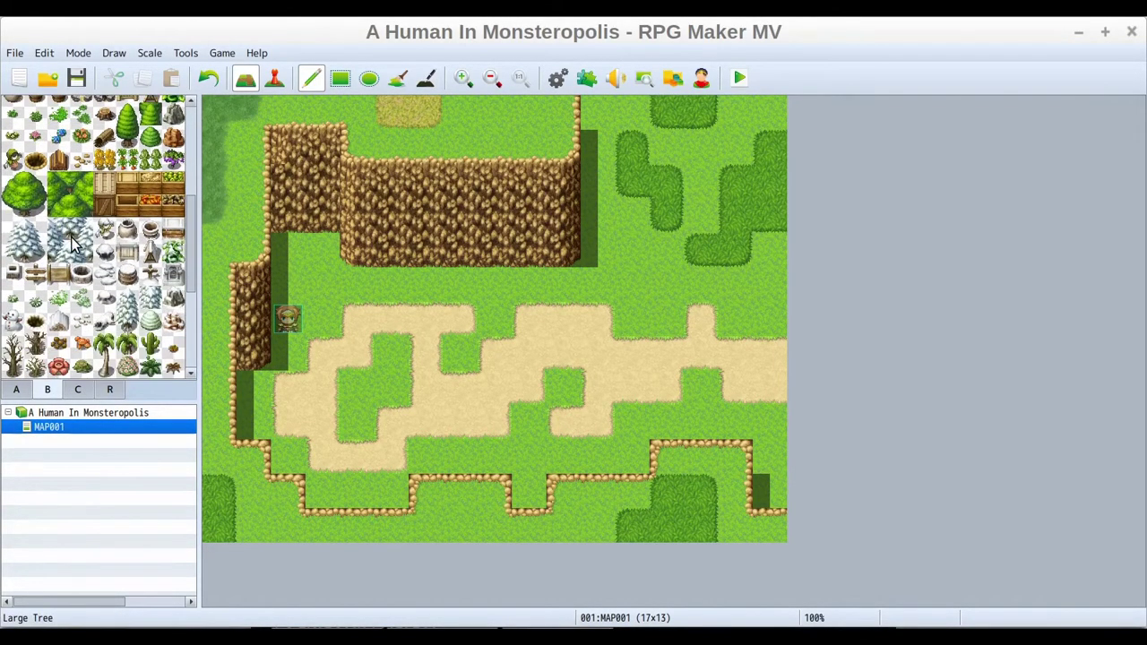
scroll(25, 179, "up", 1)
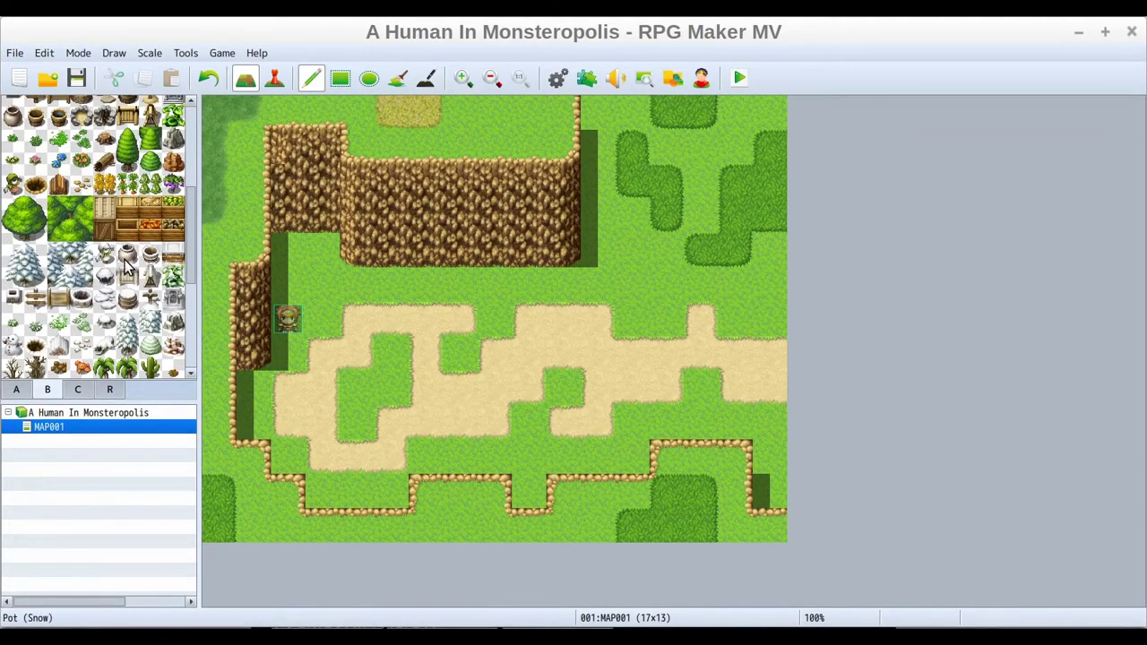
scroll(126, 263, "down", 3)
scroll(126, 262, "down", 7)
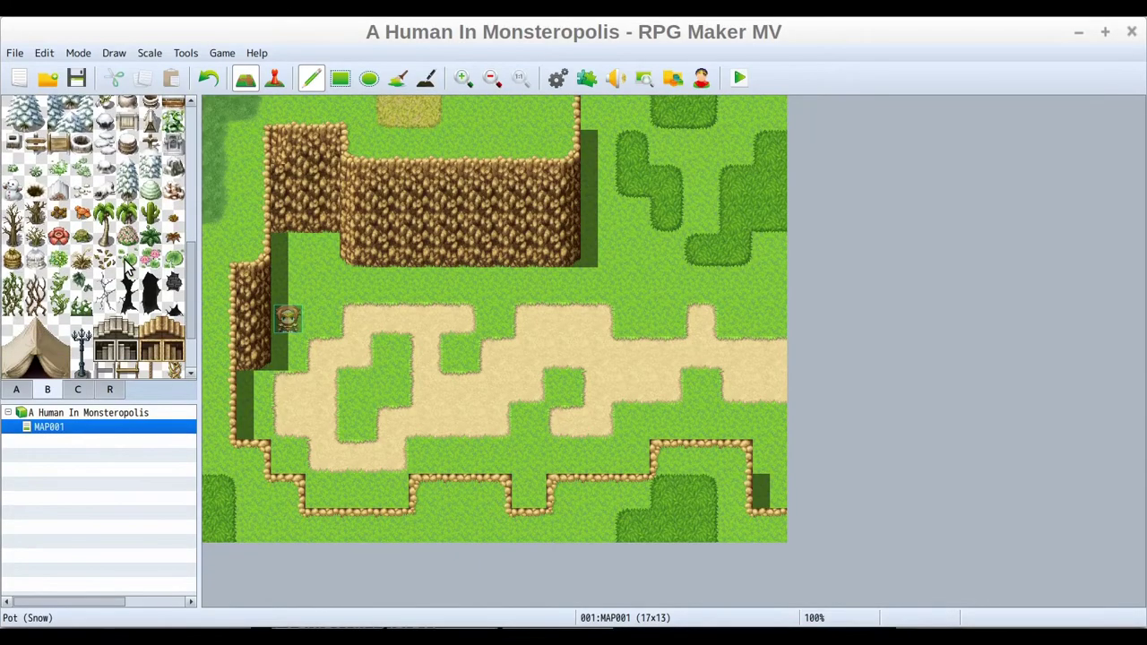
scroll(126, 263, "down", 2)
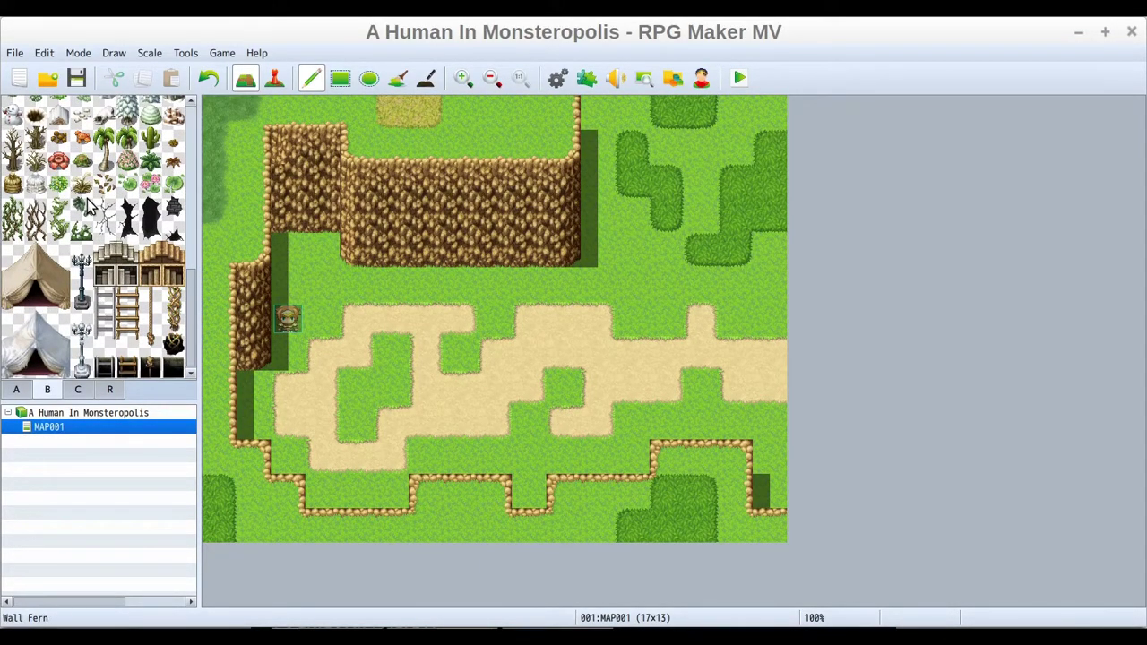
scroll(87, 204, "up", 5)
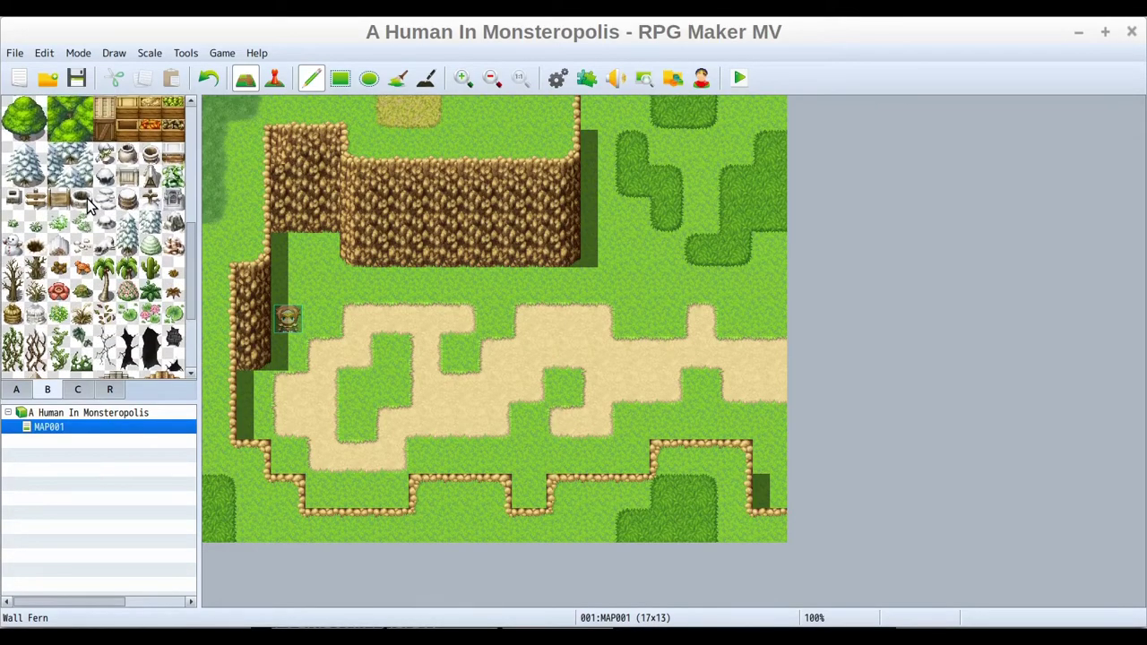
scroll(87, 204, "up", 6)
scroll(87, 201, "up", 5)
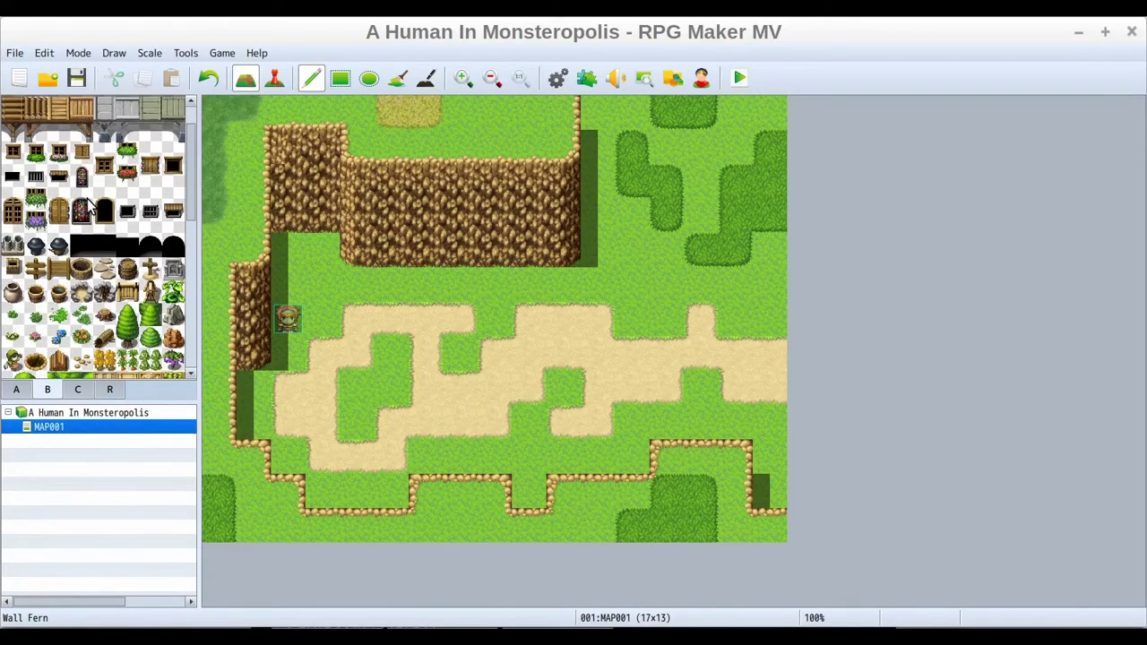
scroll(86, 198, "up", 2)
scroll(87, 198, "down", 2)
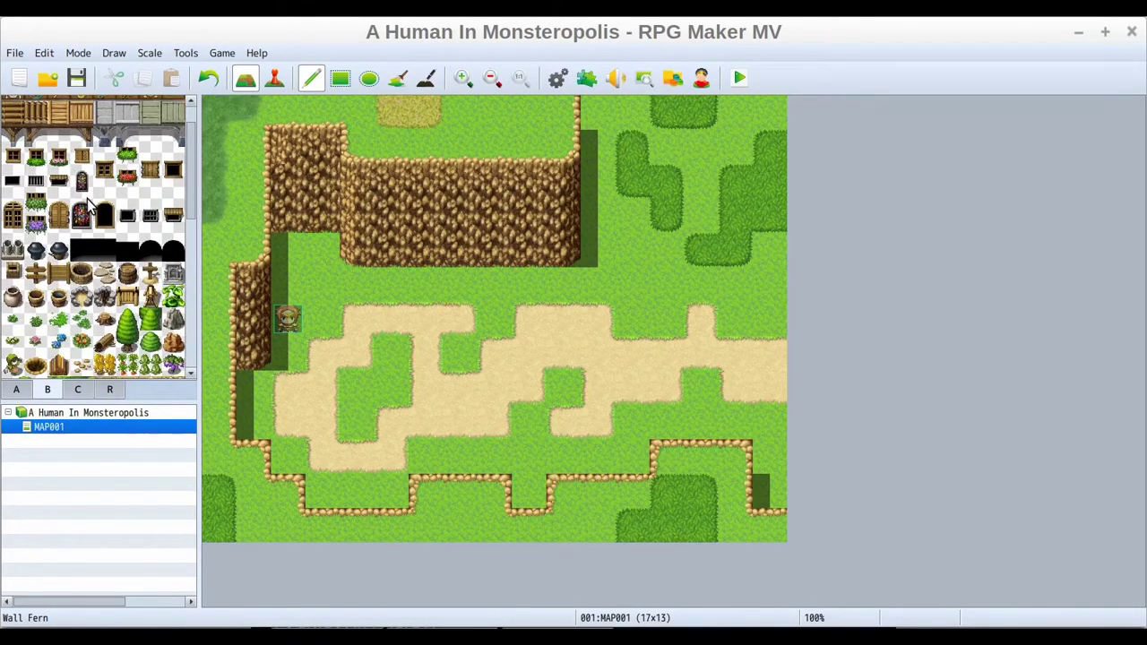
scroll(86, 198, "down", 5)
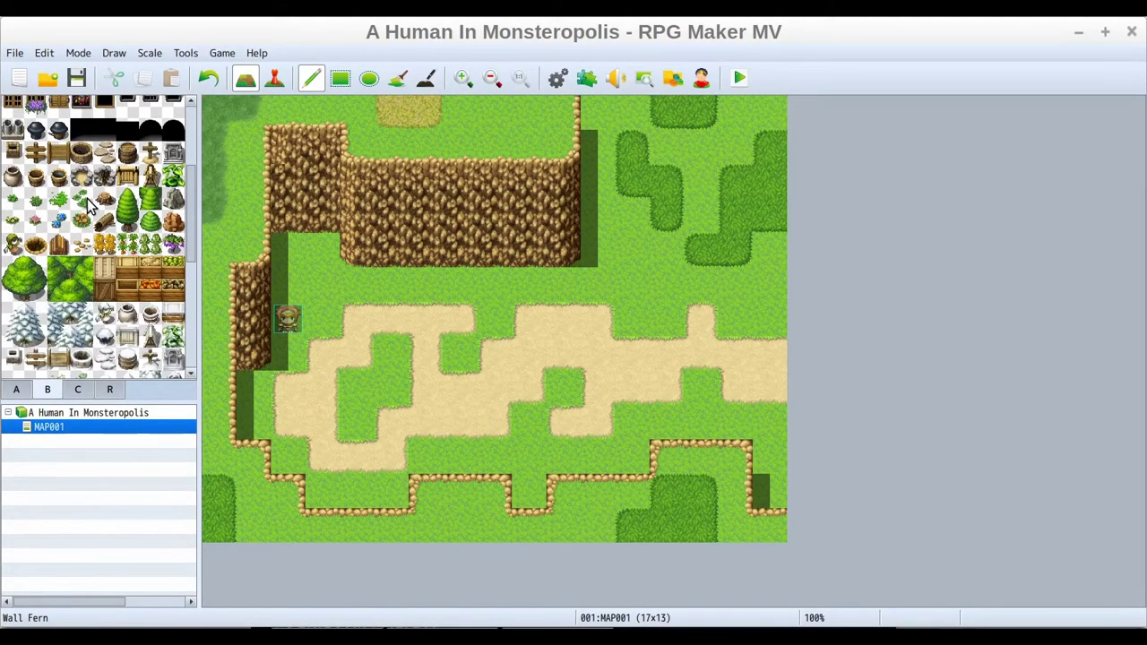
scroll(87, 203, "down", 2)
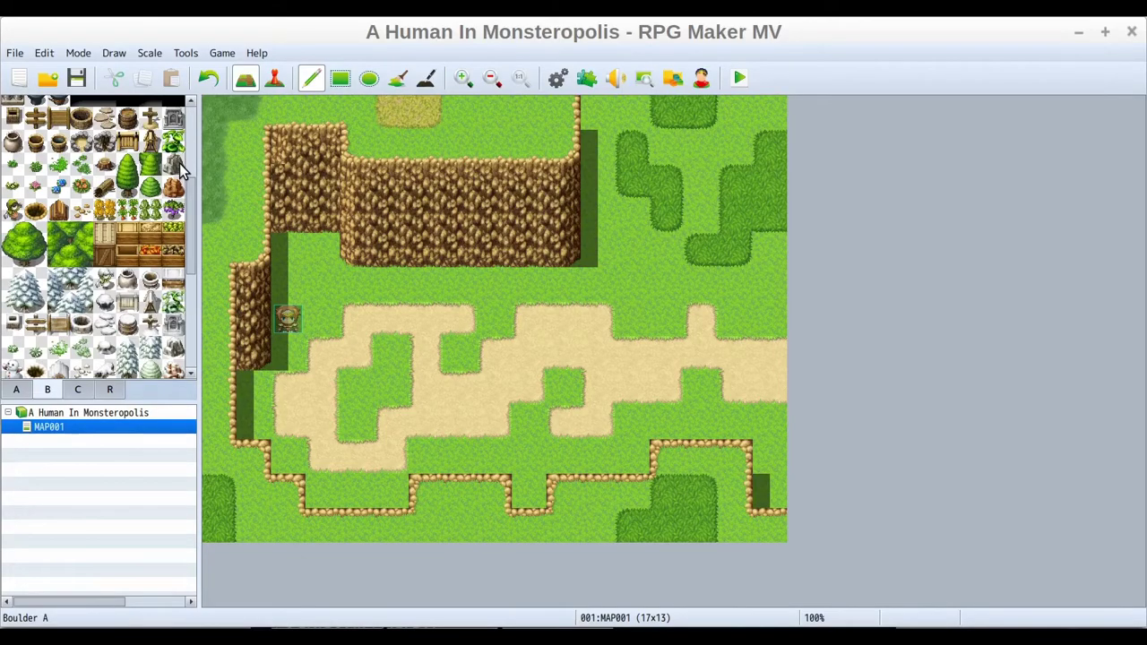
scroll(101, 193, "down", 1)
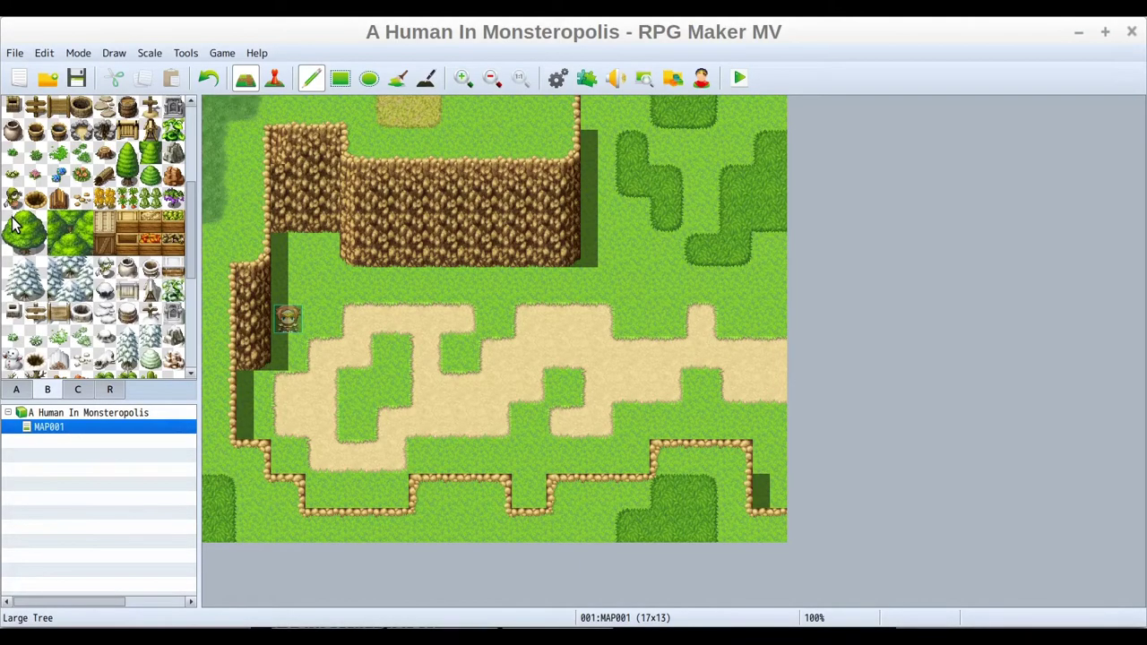
Assemble a large green tree from its four quarter tiles in front of the wide cliff wall, with its upper-left quarter at 7,4.
mouse_move(13, 224)
left_mouse_down()
mouse_move(36, 236)
mouse_move(38, 256)
left_mouse_up()
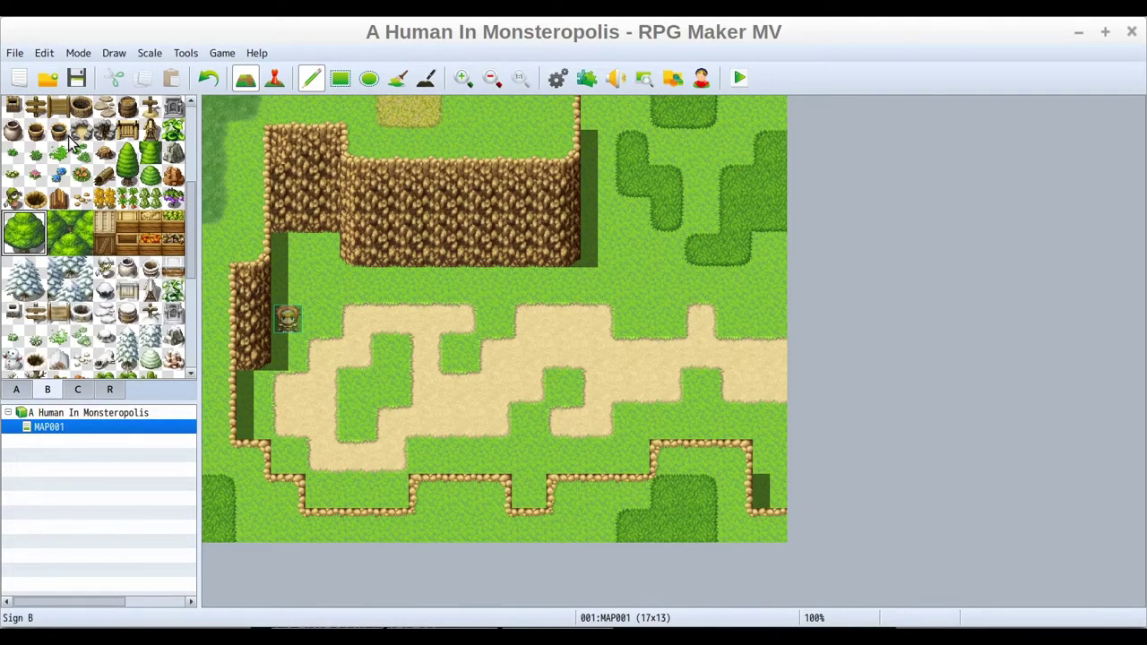
left_click(10, 225)
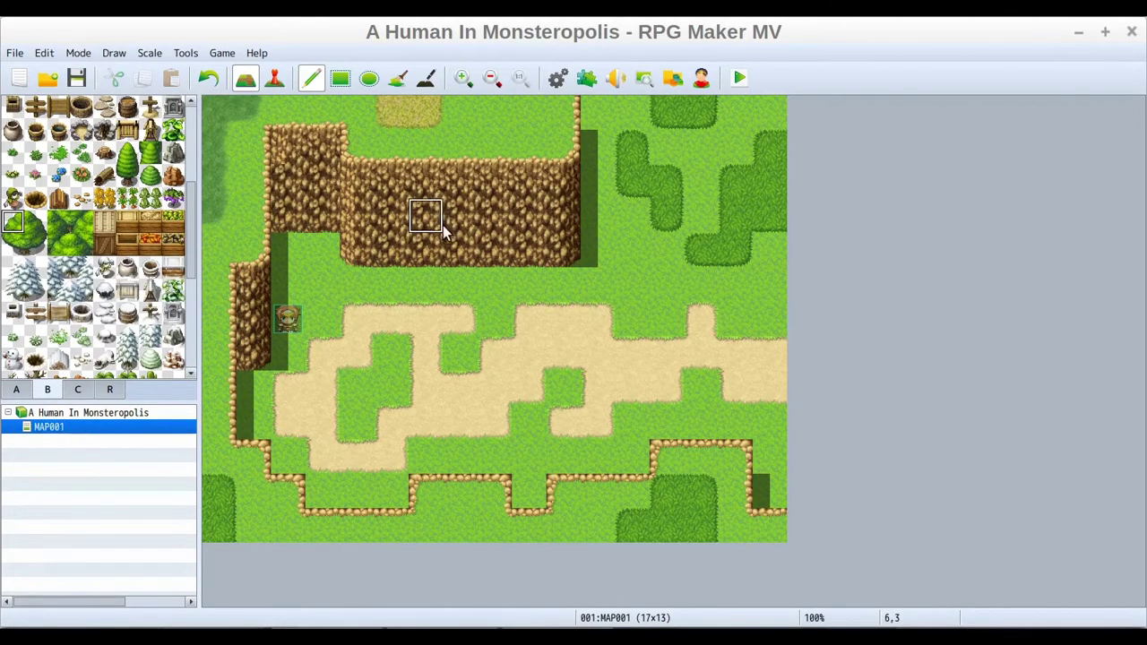
left_click(462, 248)
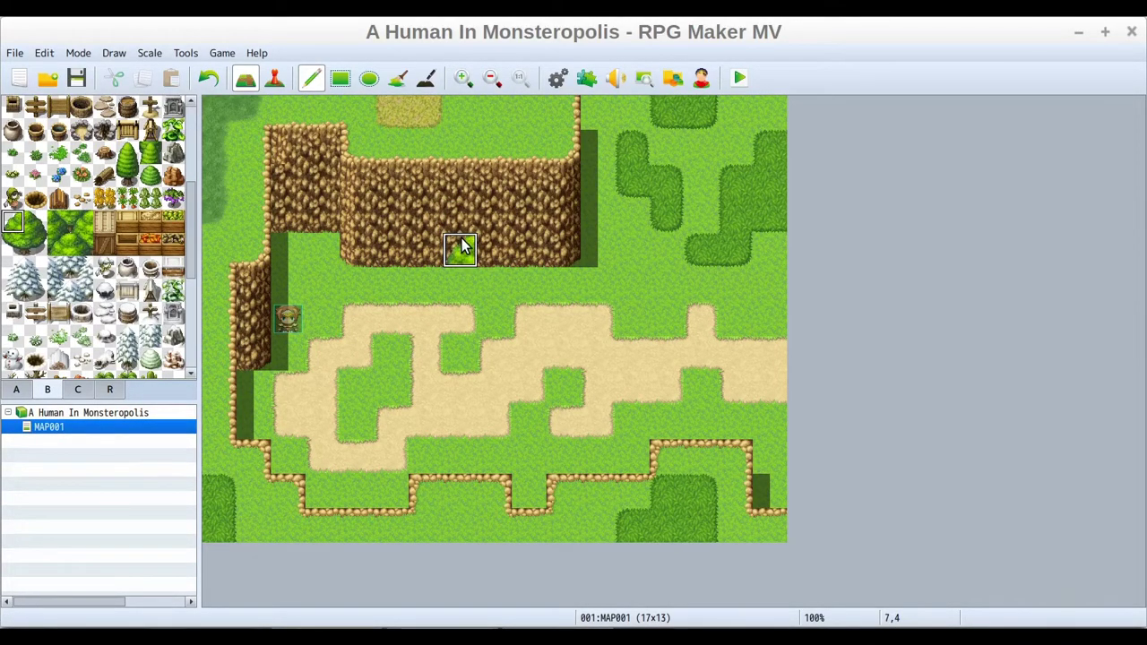
left_click(36, 226)
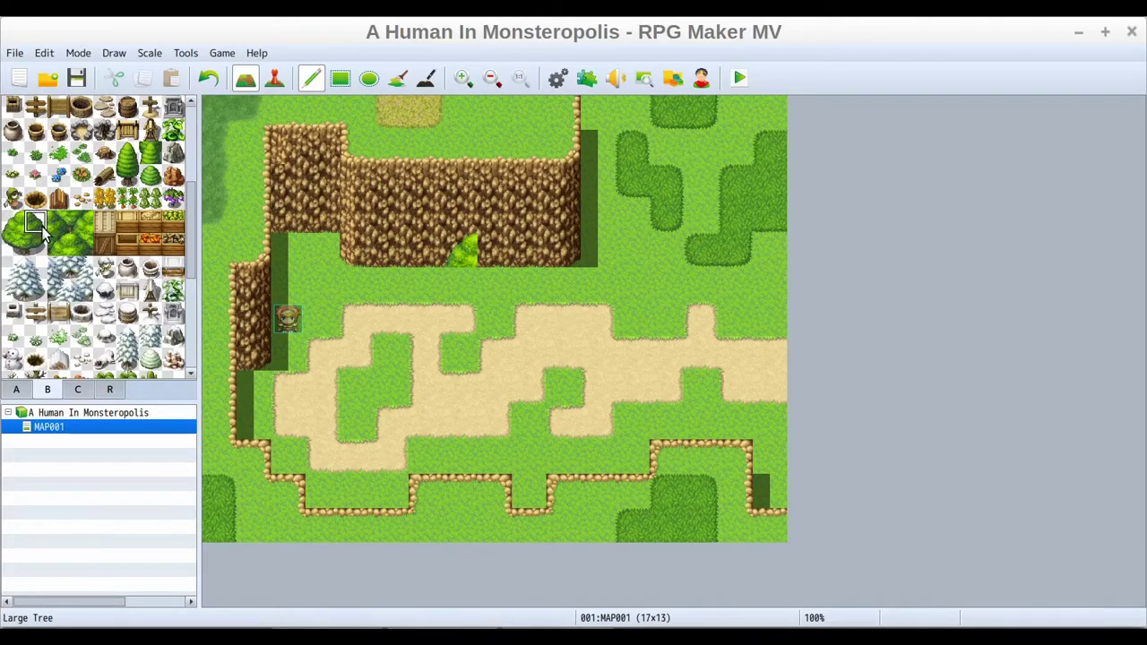
left_click(481, 250)
left_click(16, 246)
left_click(461, 285)
left_click(36, 244)
left_click(493, 283)
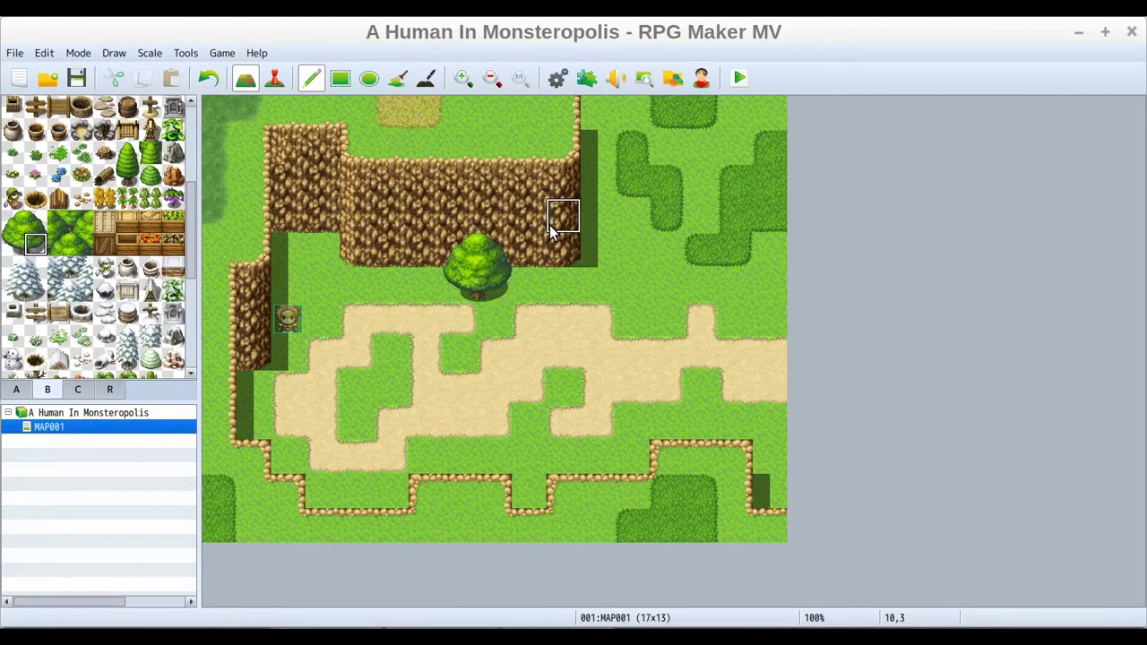
Place a complete large green tree as one two-by-two stamp at the map's east edge, just above the sand path.
left_click_drag(16, 226, 39, 251)
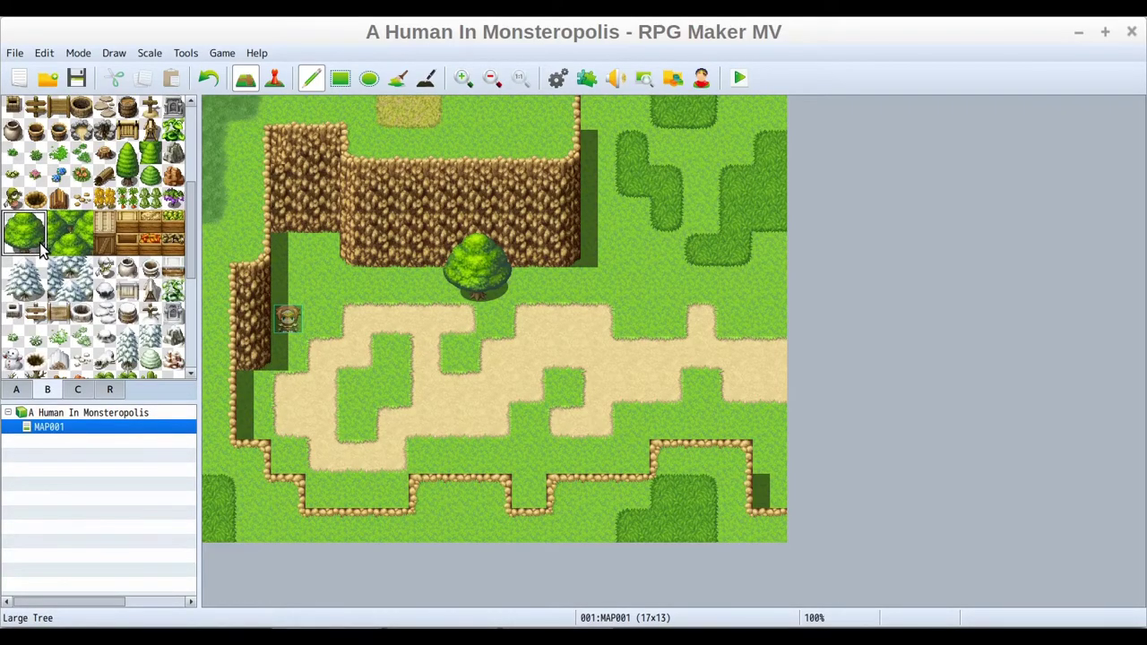
left_click(660, 191)
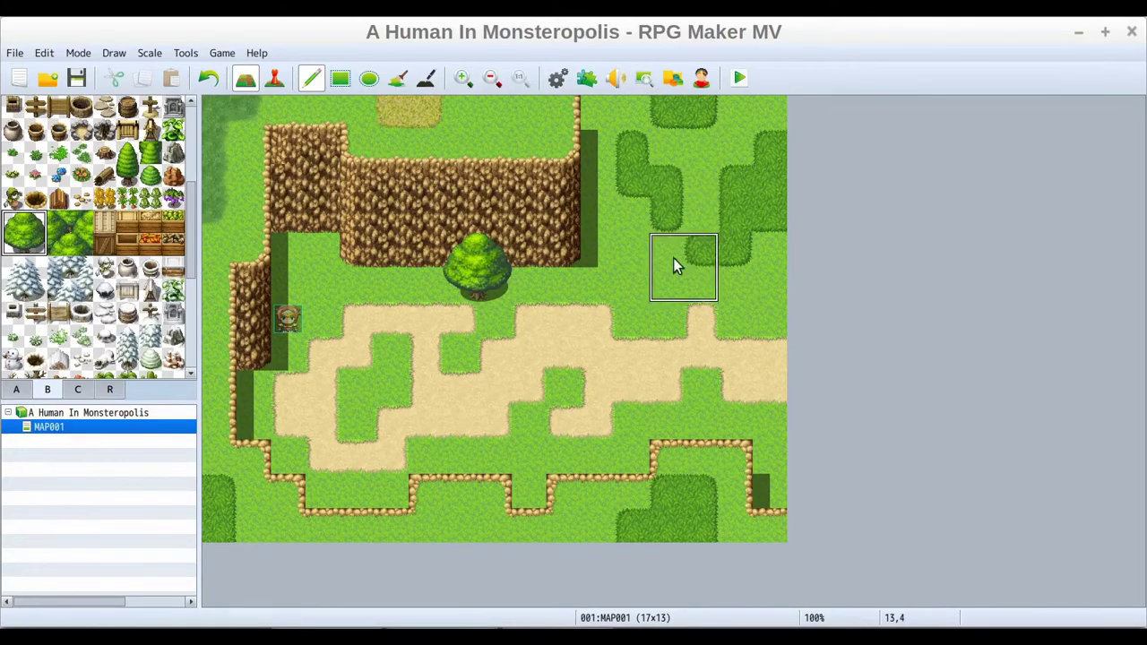
left_click(732, 282)
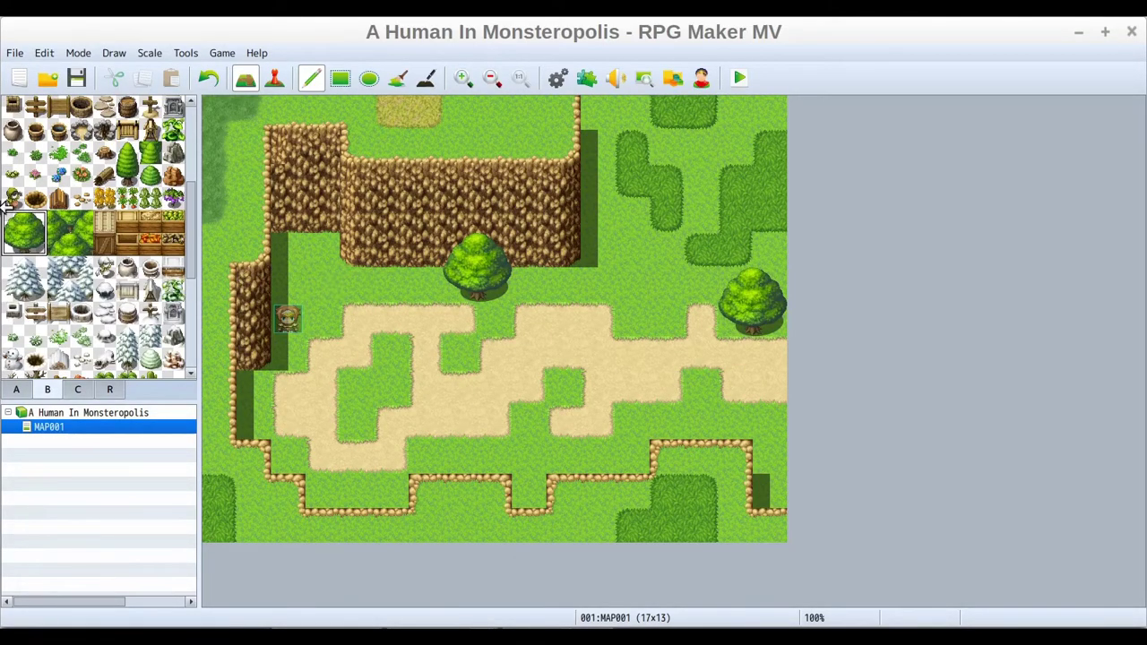
Fill the map's northeast corner with dense green forest tiles, four tiles wide and three high, replacing the overly large first patch.
left_click_drag(58, 216, 84, 244)
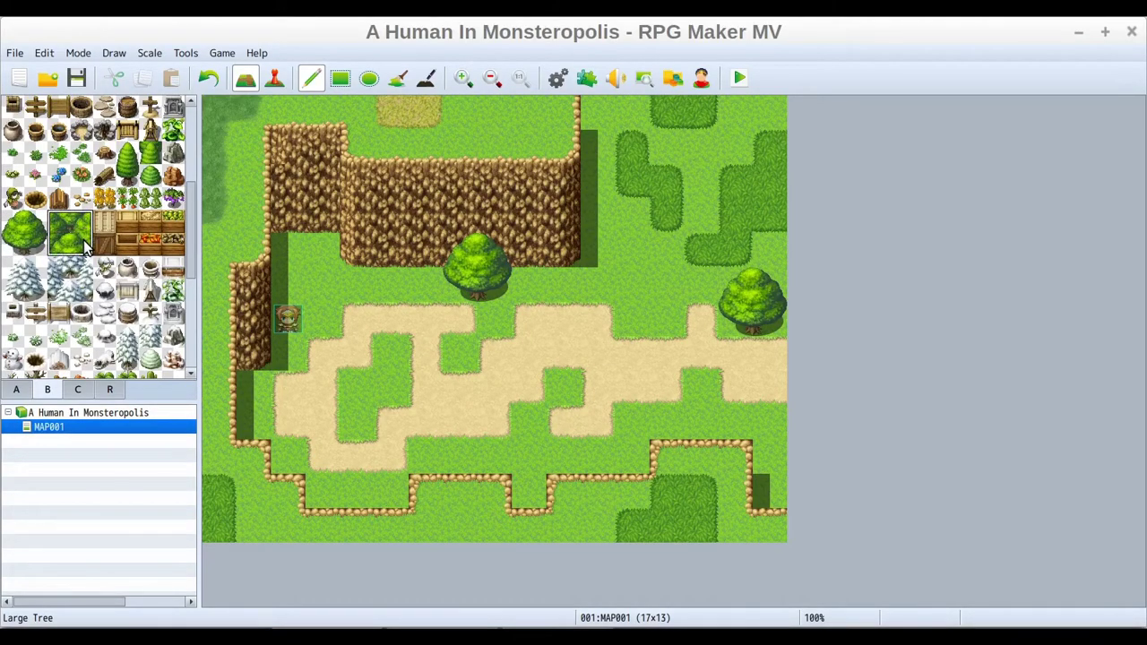
left_click(716, 139)
left_click(654, 151)
left_click(639, 149)
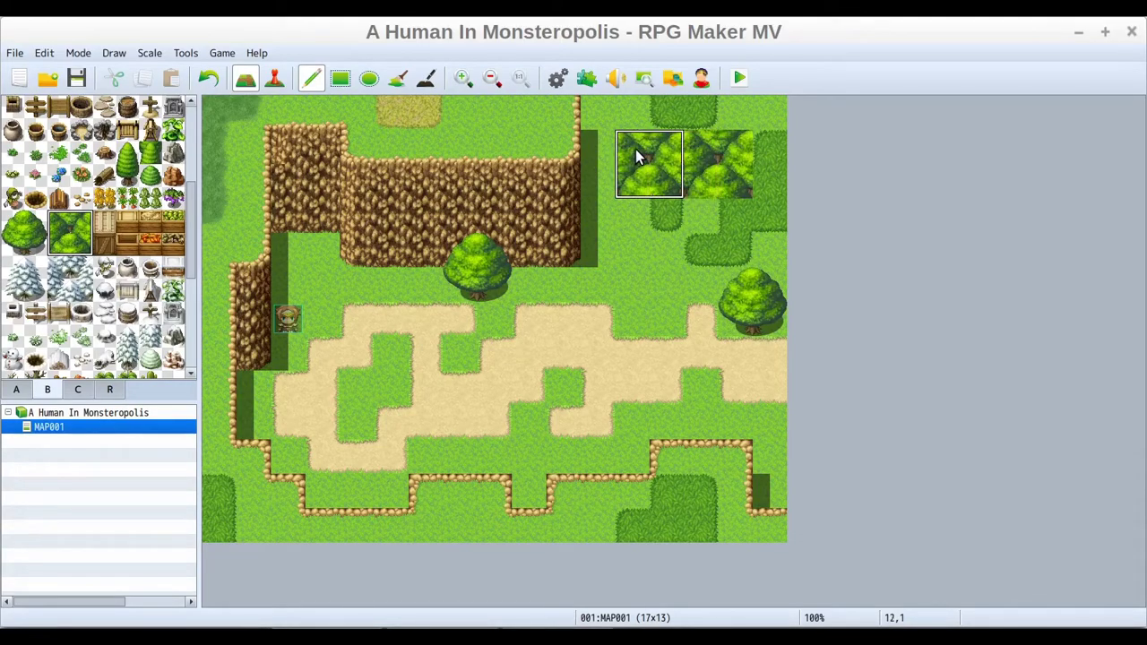
left_click(626, 116)
mouse_move(630, 105)
left_mouse_down()
mouse_move(773, 114)
mouse_move(759, 180)
mouse_move(607, 178)
mouse_move(609, 106)
left_mouse_up()
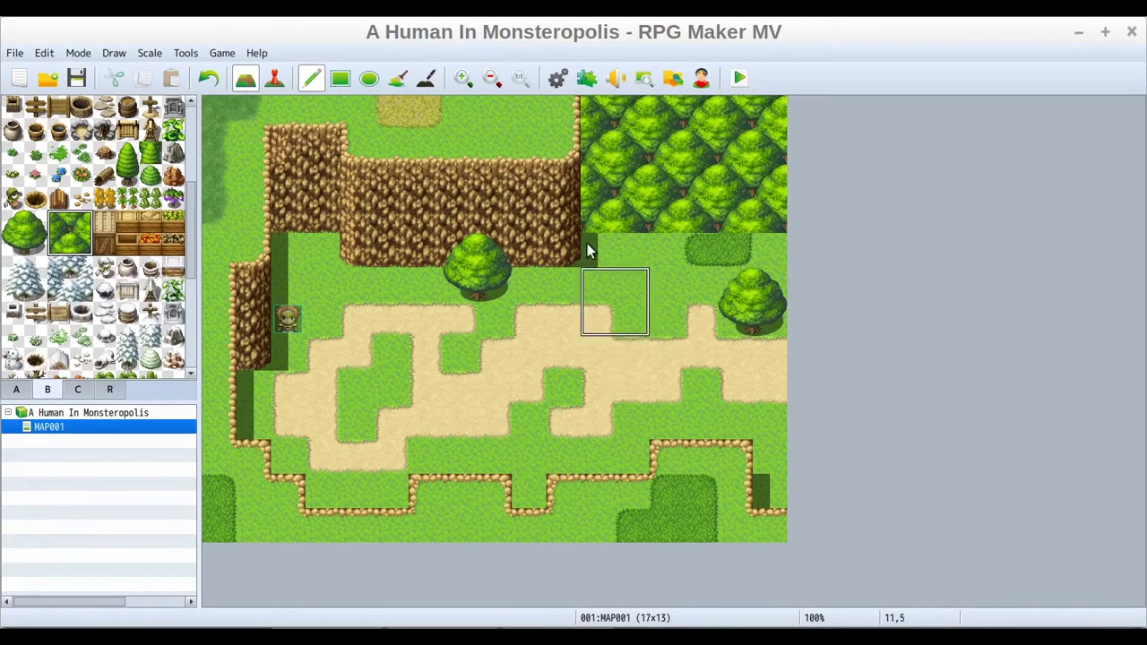
left_click(207, 79)
mouse_move(659, 112)
left_mouse_down()
mouse_move(734, 108)
mouse_move(734, 161)
mouse_move(679, 159)
left_mouse_up()
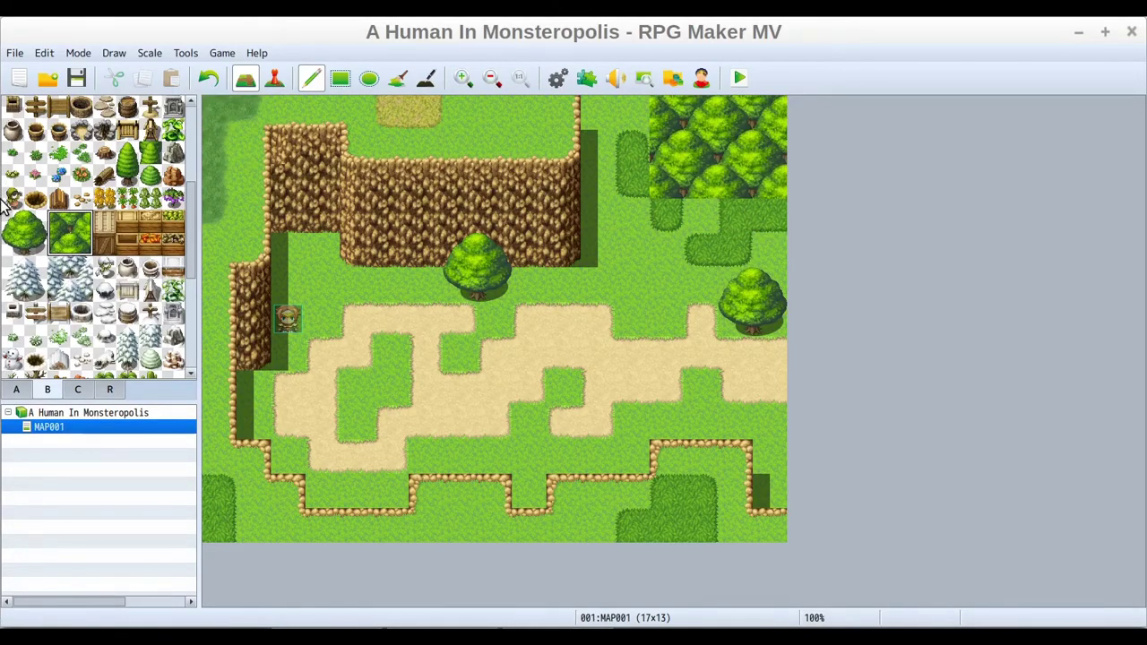
Add left halves of the large tree along the forest's west edge to complete the cut-off trees.
left_click(18, 231)
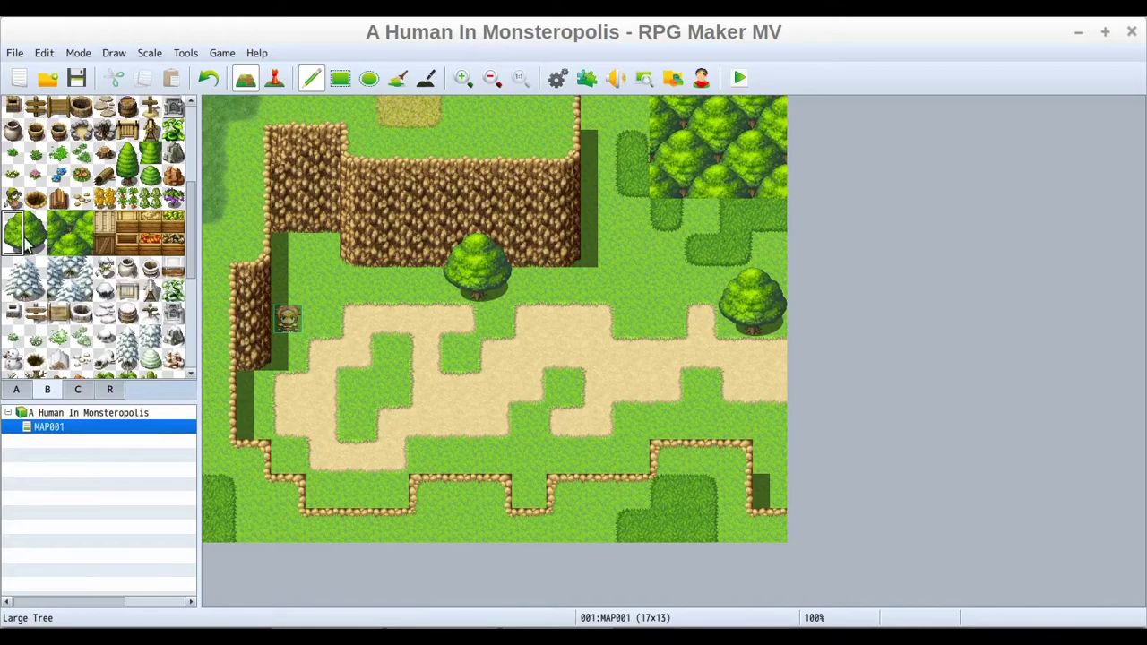
left_click(635, 116)
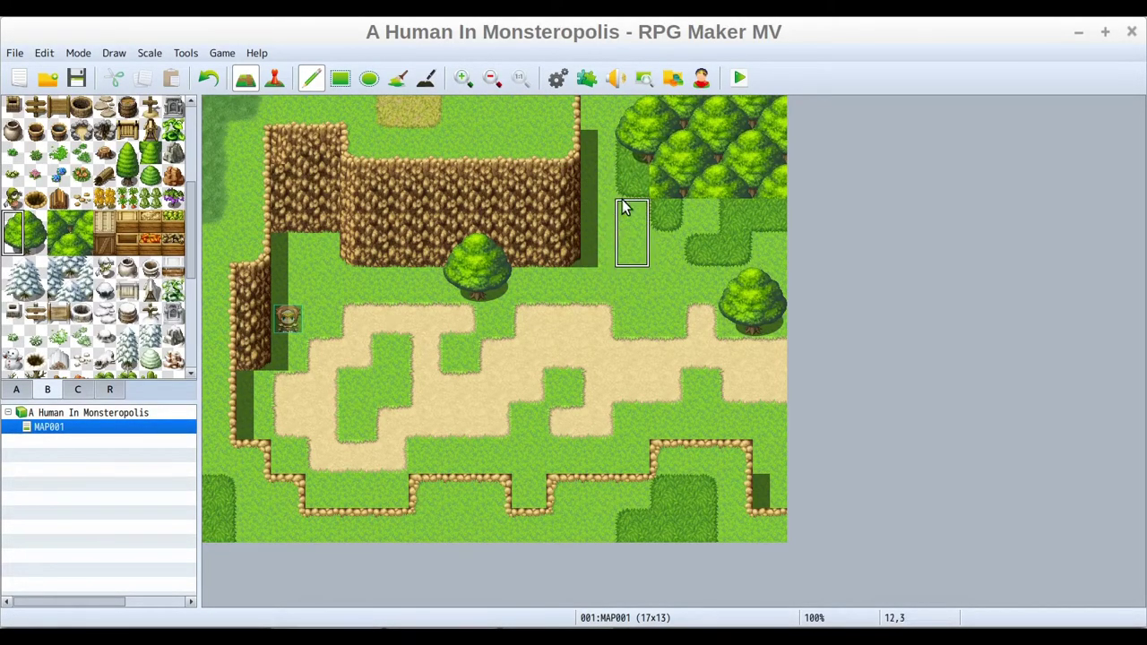
left_click(640, 181)
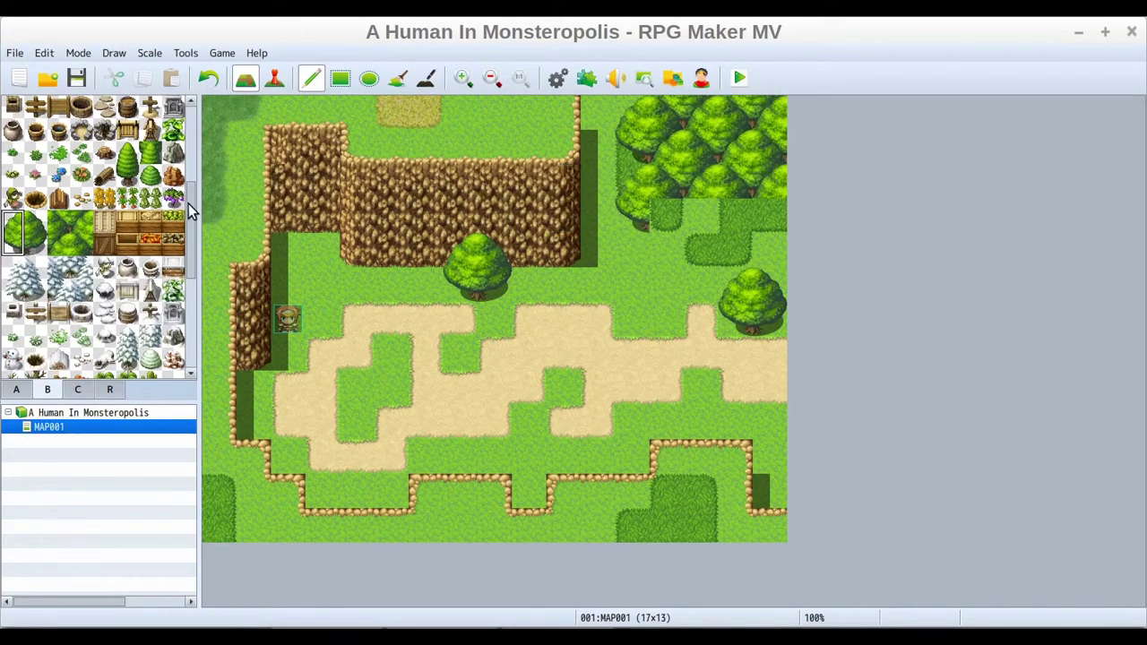
Add bottom halves of the large tree along the forest's south edge to complete the cut-off trees.
left_click(19, 243)
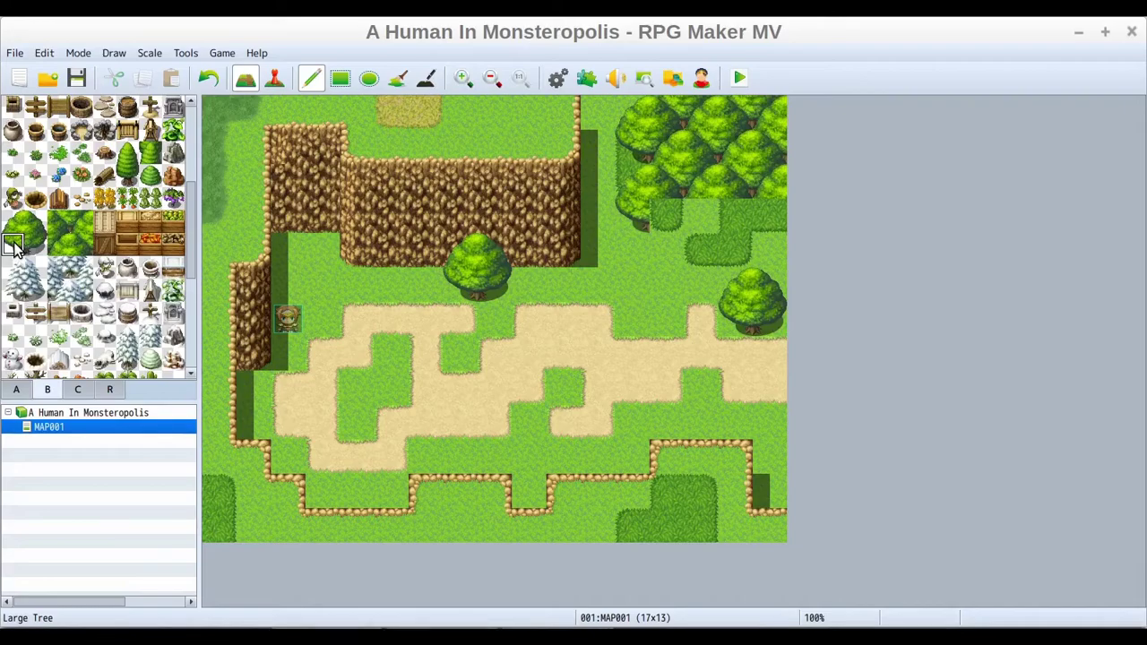
left_click_drag(25, 250, 39, 247)
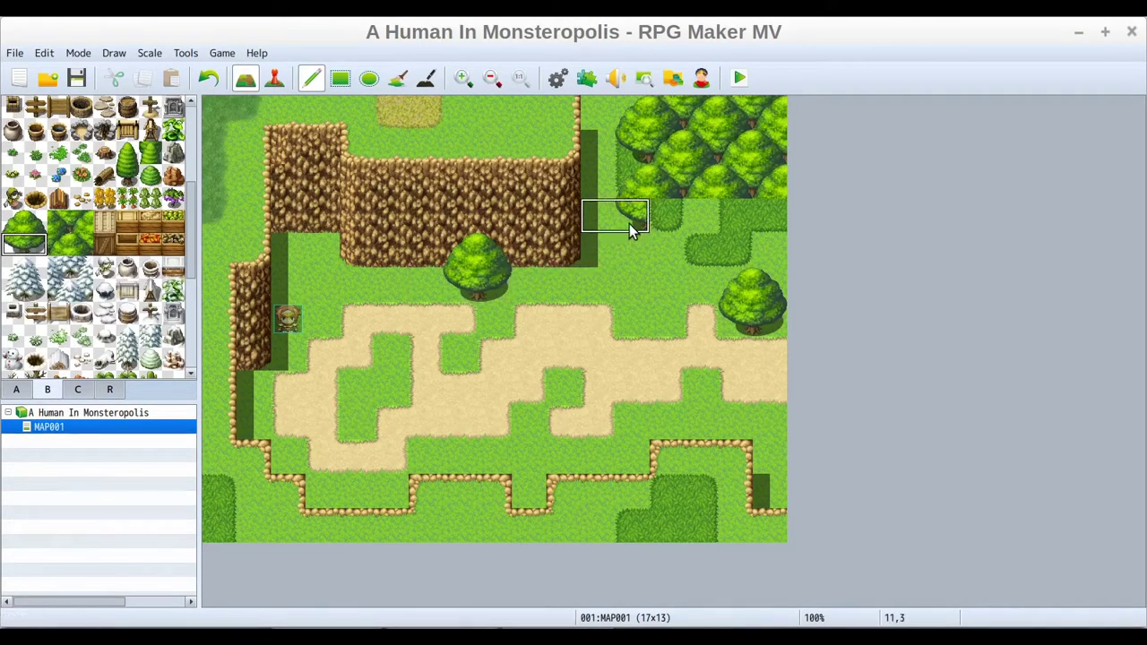
left_click_drag(630, 222, 701, 219)
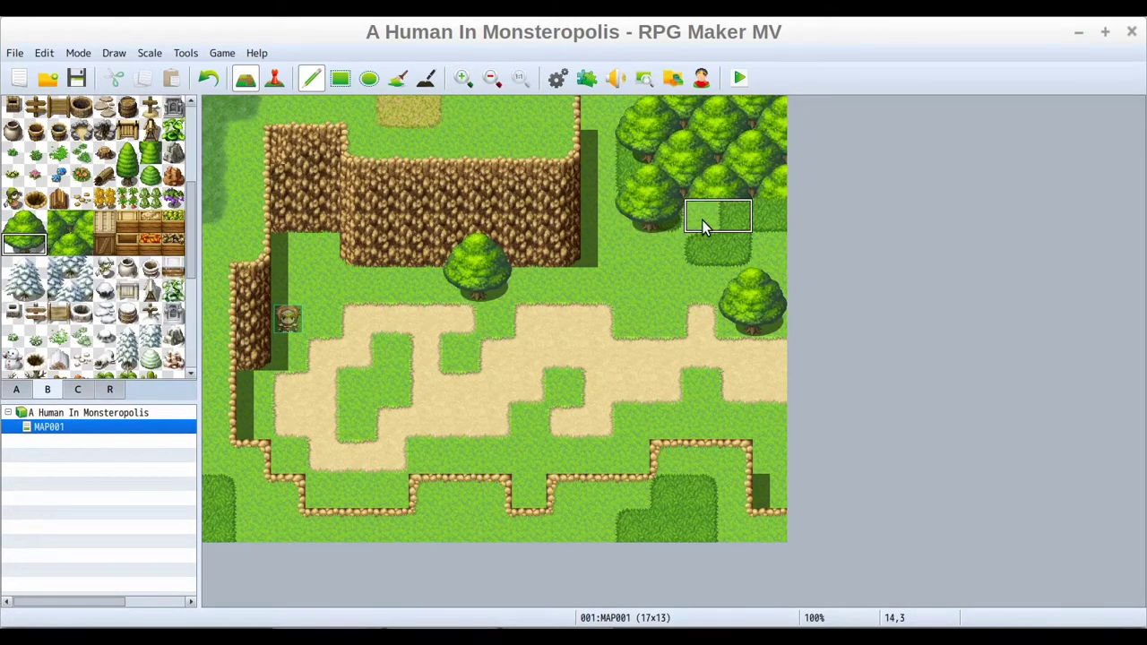
left_click(701, 220)
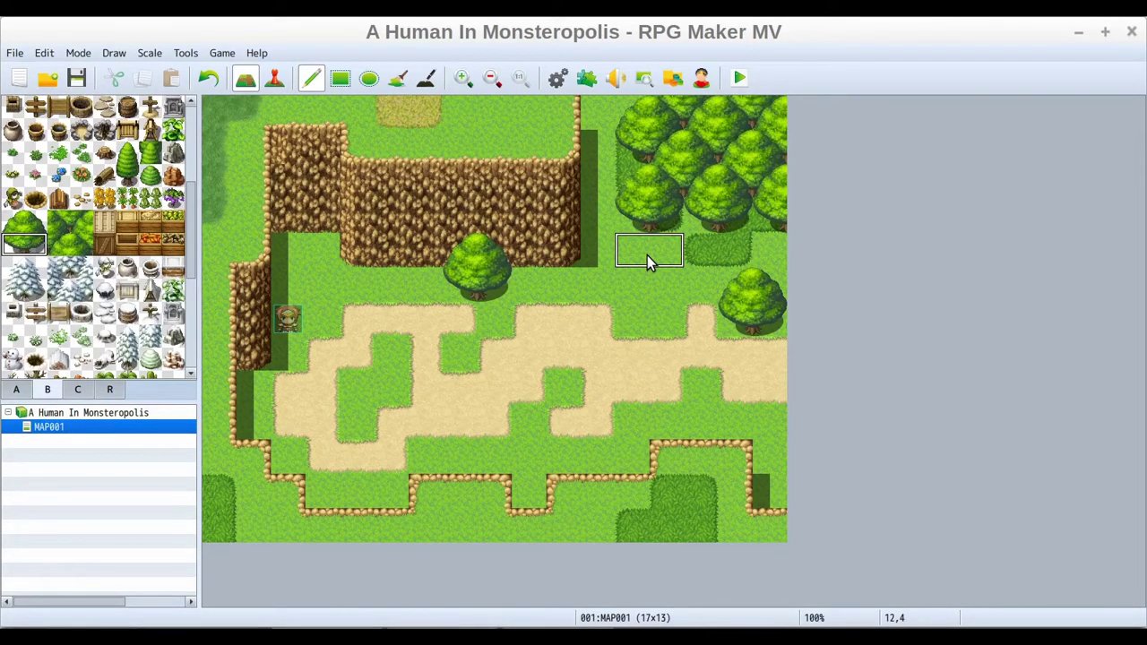
Undo the completed edges and the dense forest tiles in the map's northeast corner.
left_click(206, 79)
left_click(207, 80)
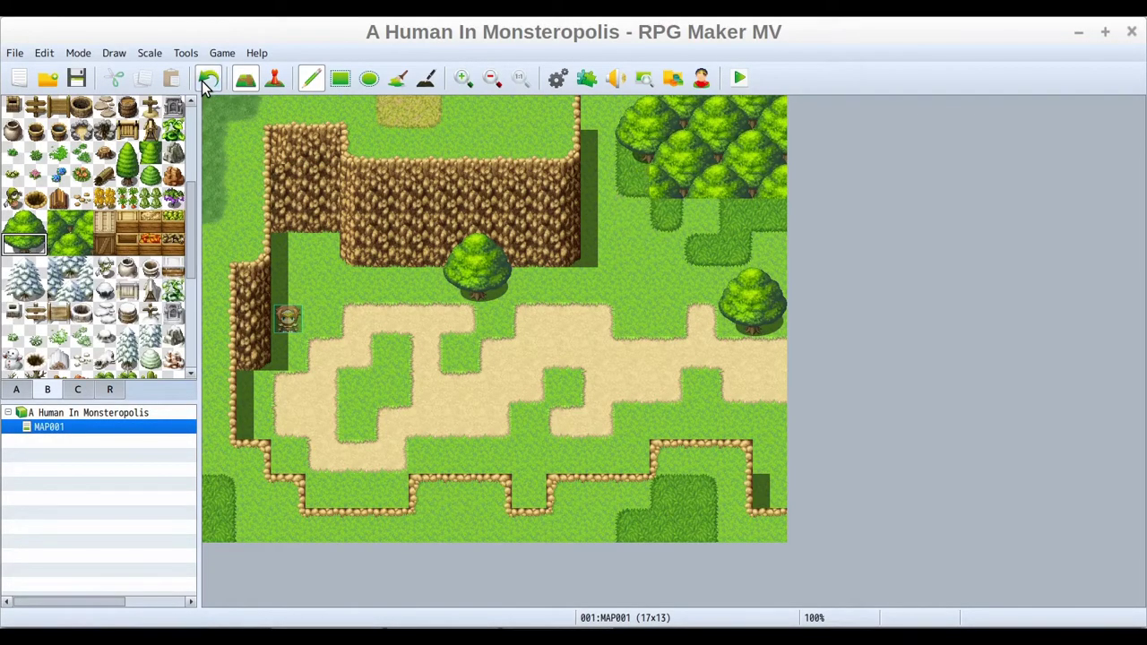
left_click(207, 80)
left_click(207, 80)
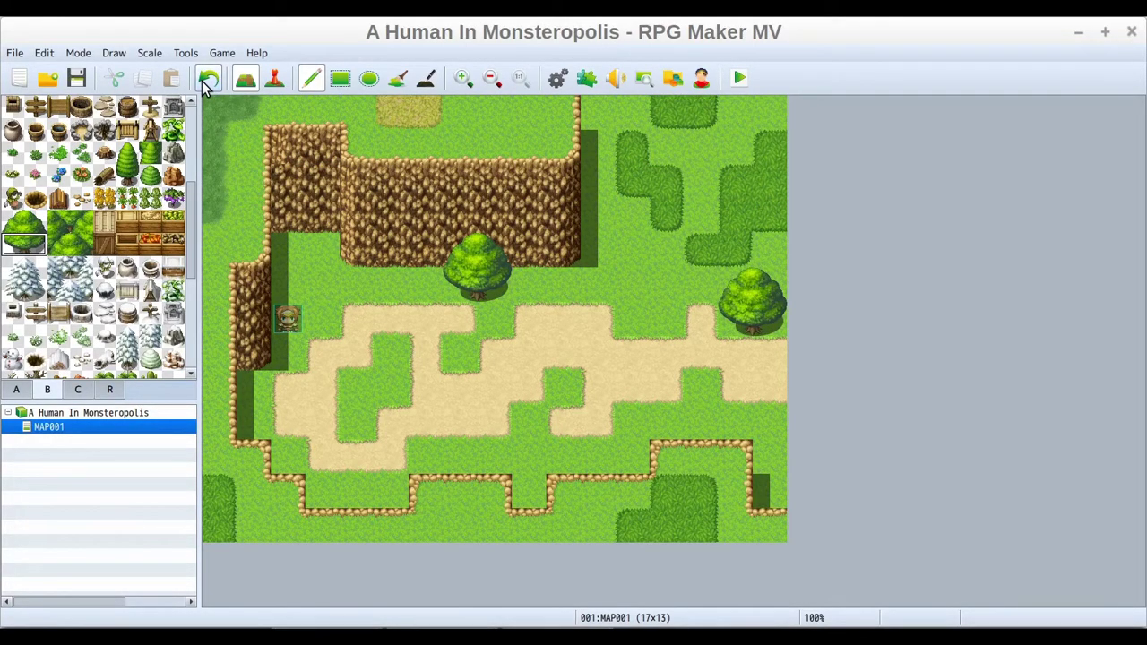
Place a complete large green tree as a two-by-two stamp in the map's northeast corner.
left_click_drag(14, 217, 36, 253)
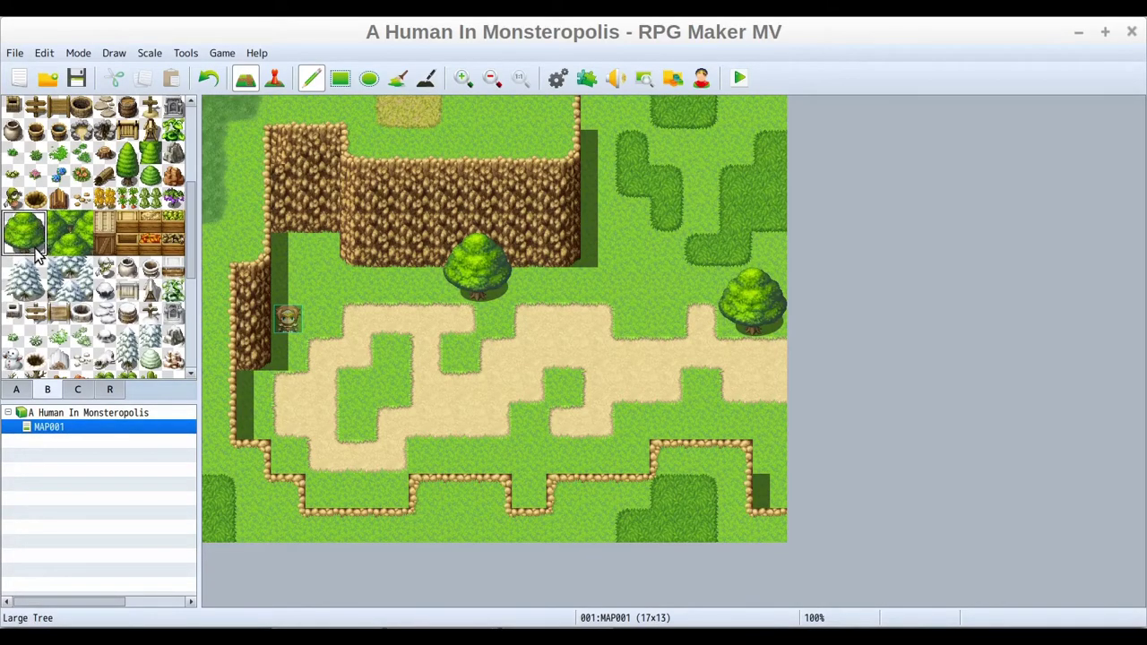
left_click(745, 118)
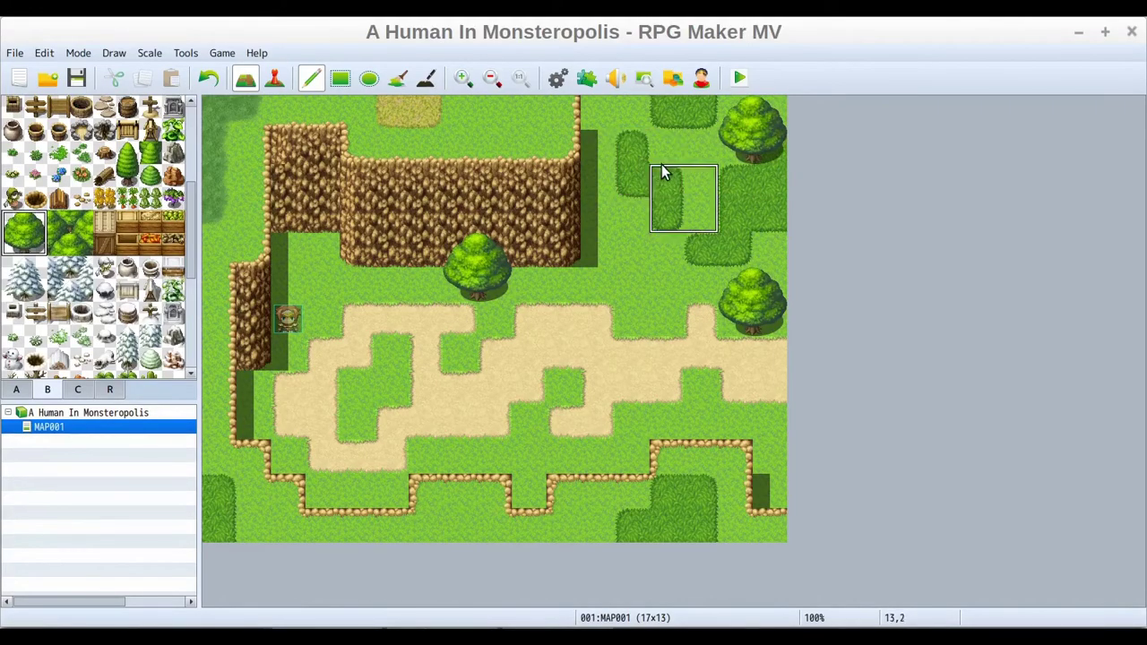
Scatter complete large trees at 11,0, at 13,1 and below them beside the cliff, and try another at 15,3 before undoing that one.
left_click(605, 120)
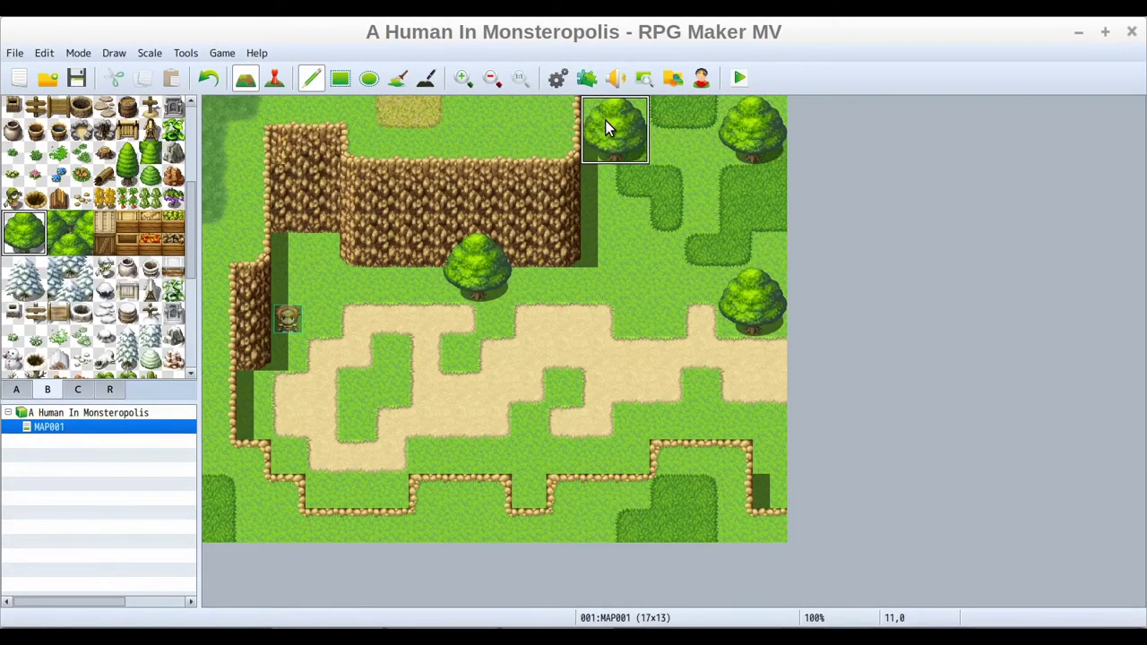
left_click(645, 210)
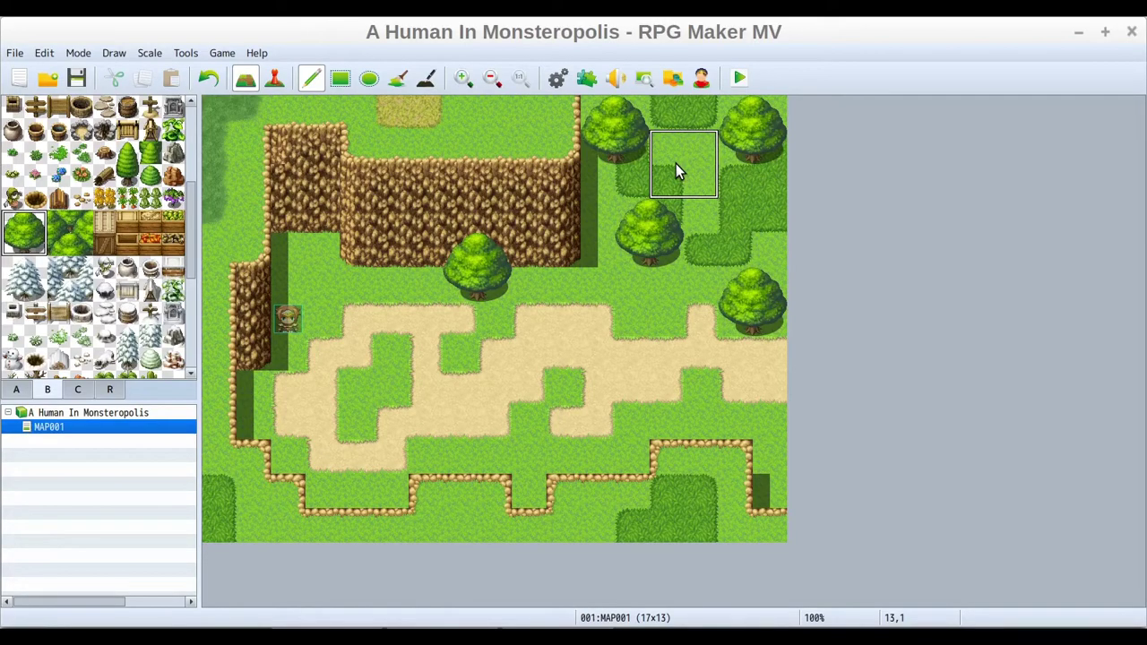
left_click(676, 165)
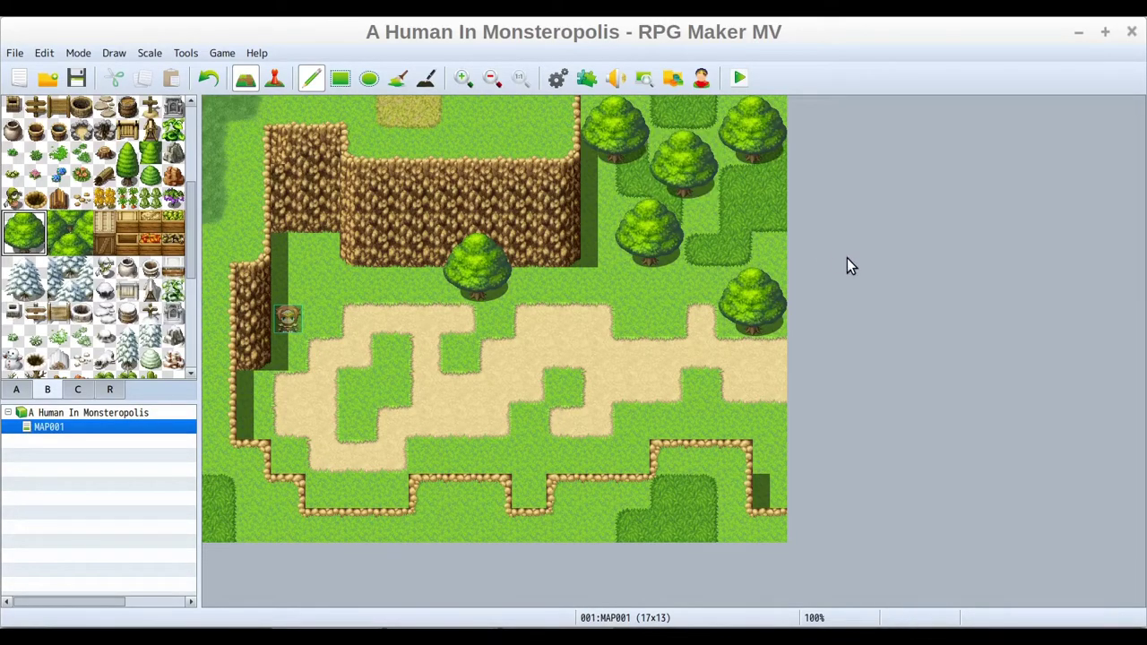
left_click(734, 211)
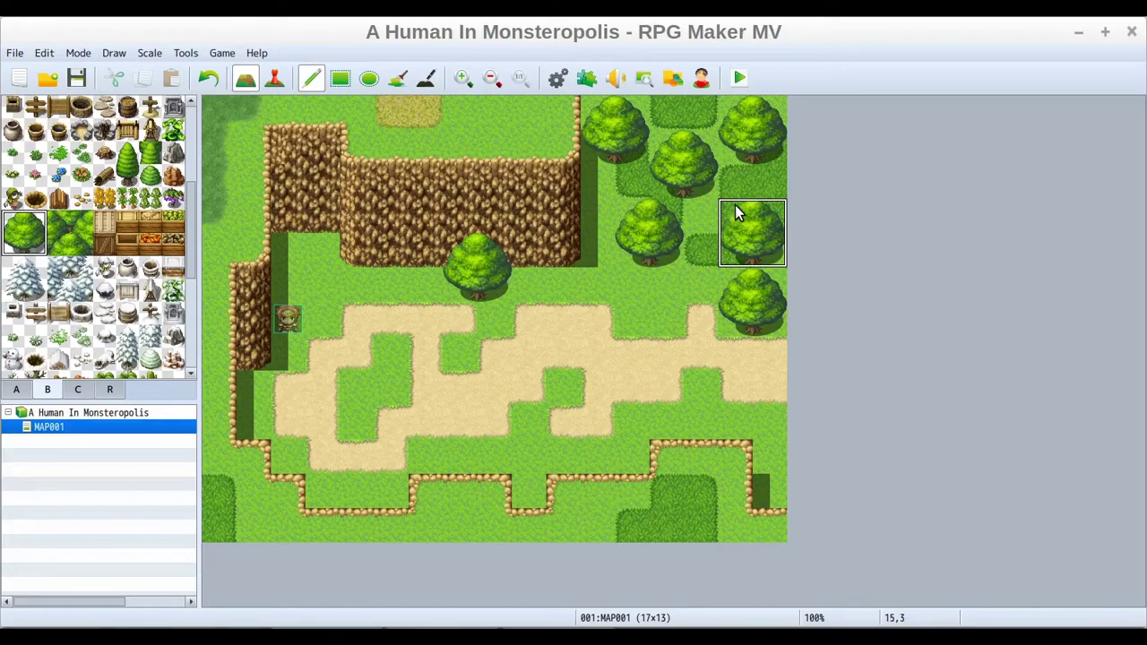
left_click(200, 82)
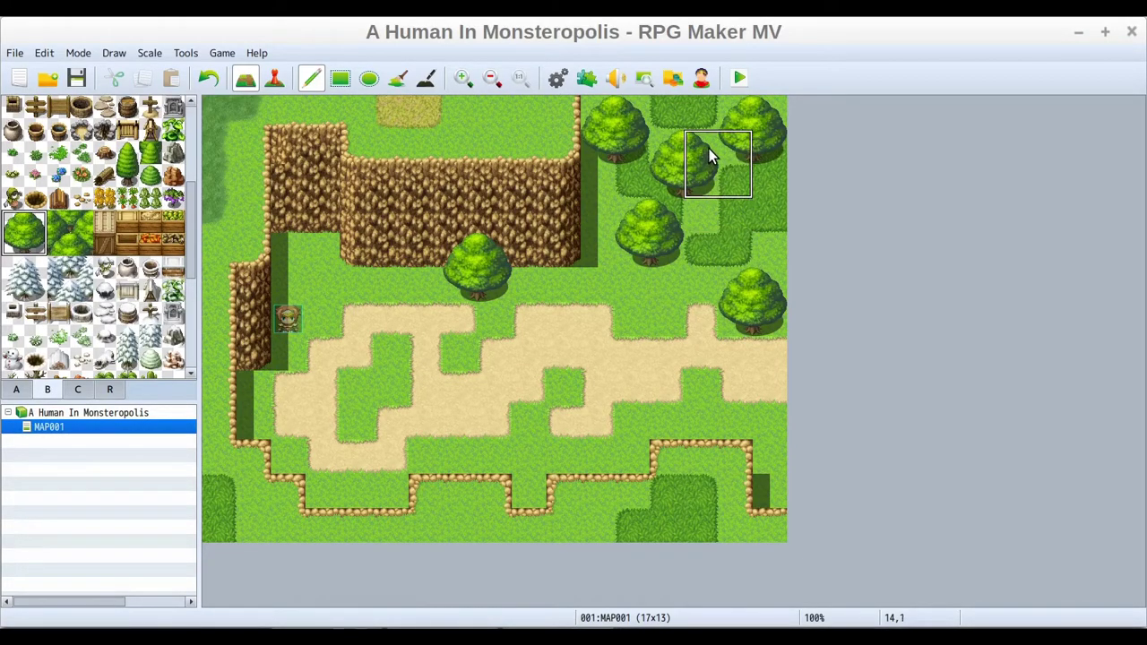
Try overlapping the large tree at 13,1 with another, first directly beside it at 14,1 and then diagonally below it.
left_click(709, 148)
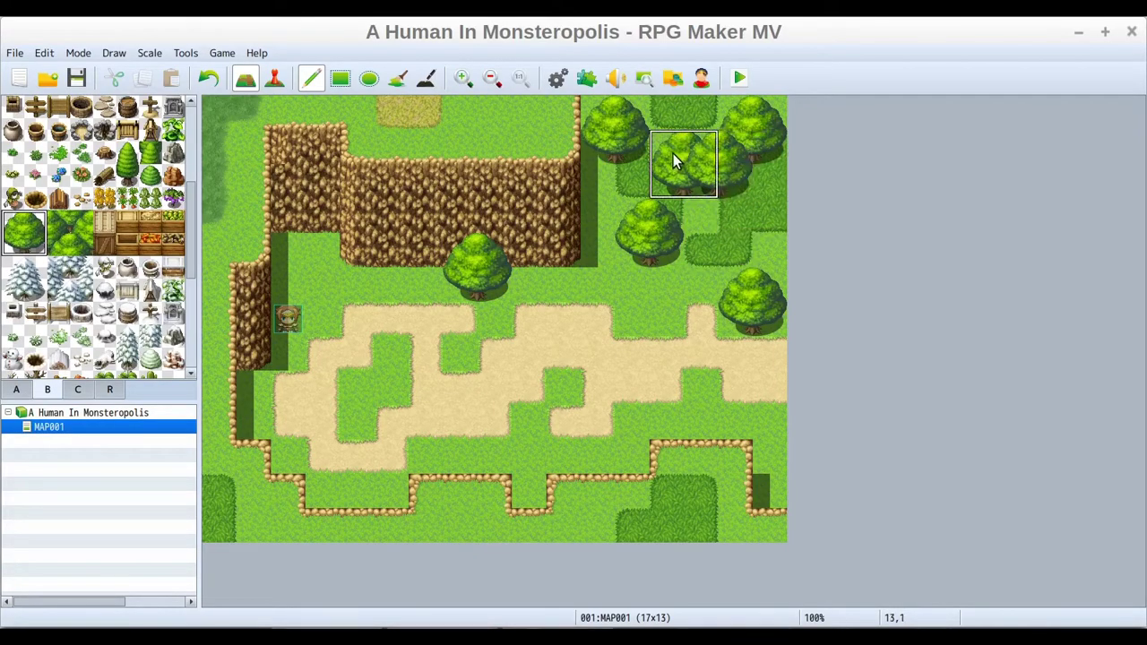
left_click(748, 193)
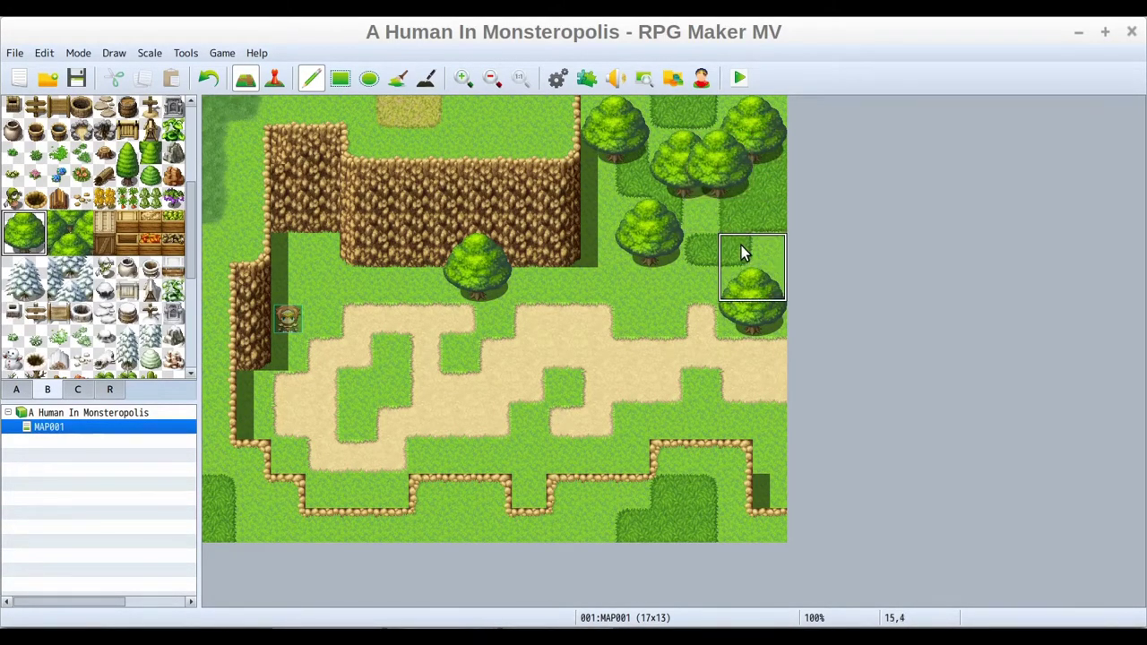
left_click(207, 80)
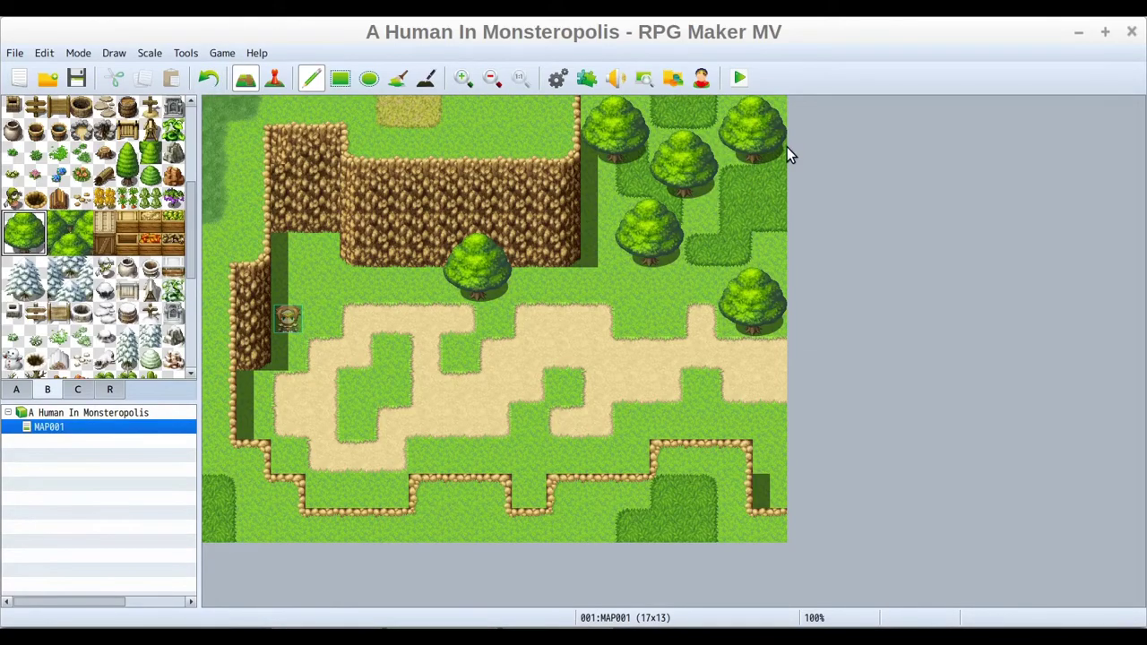
left_click(711, 175)
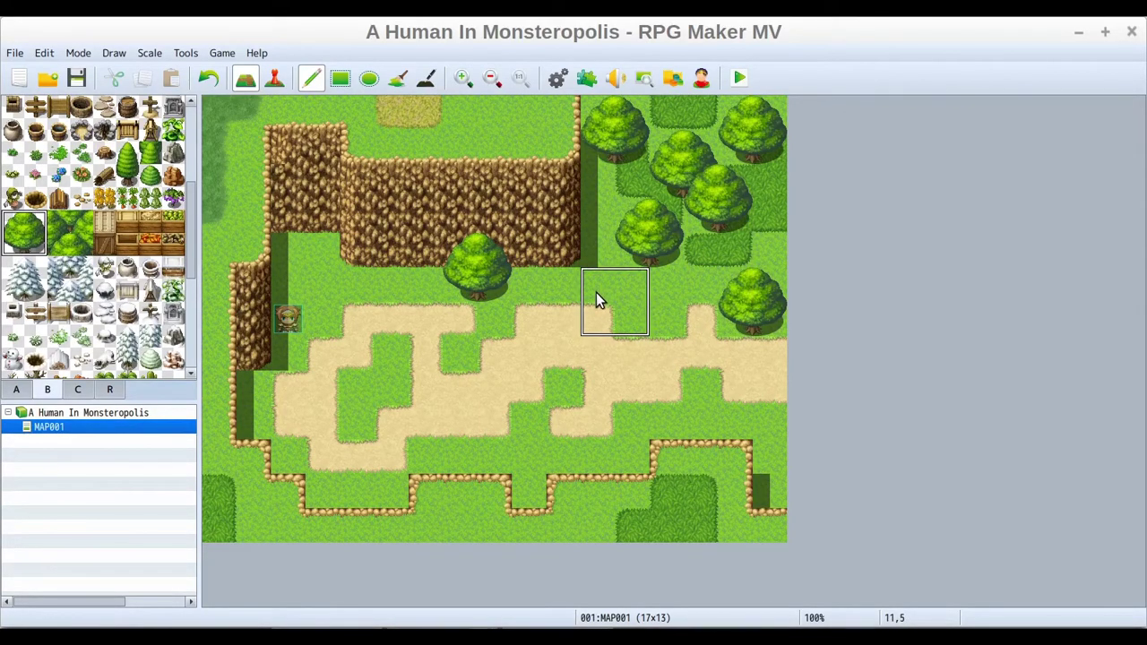
Undo the scattered large trees, keeping the northeast corner tree and the one above the sand path.
left_click(208, 79)
left_click(209, 79)
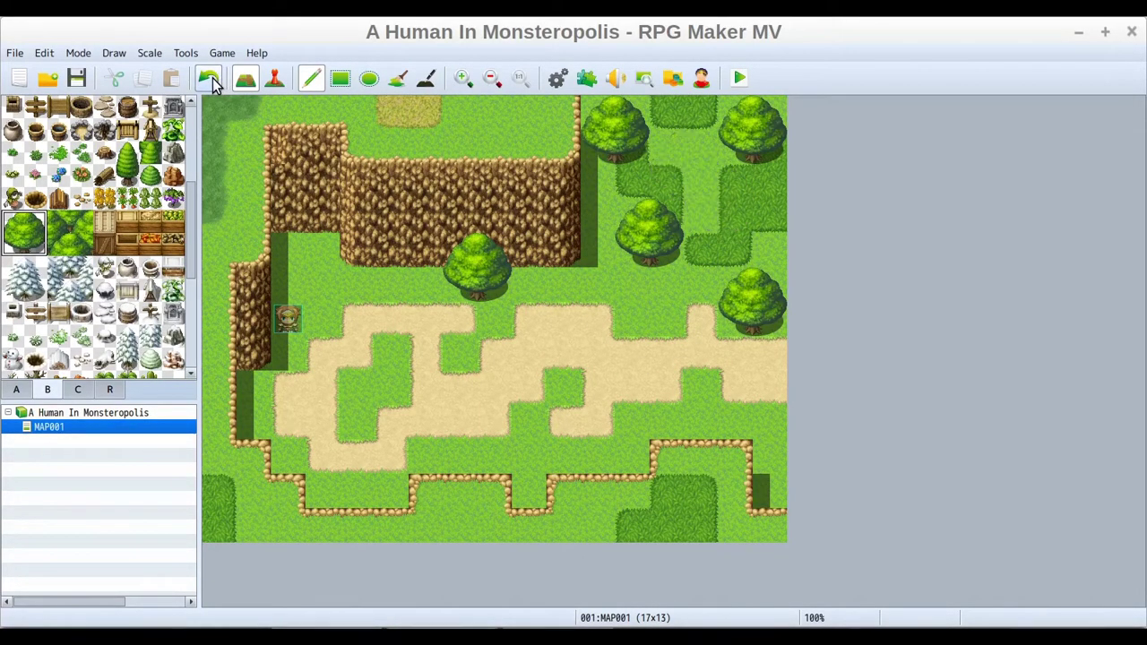
left_click(213, 83)
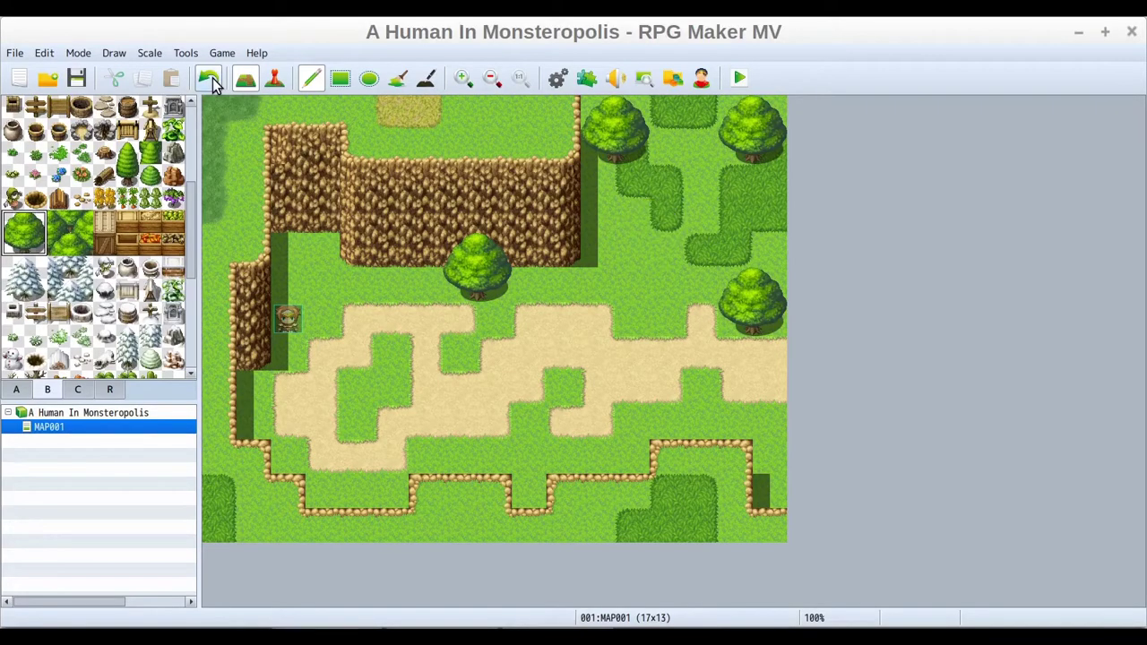
left_click(213, 83)
key("ctrl+z")
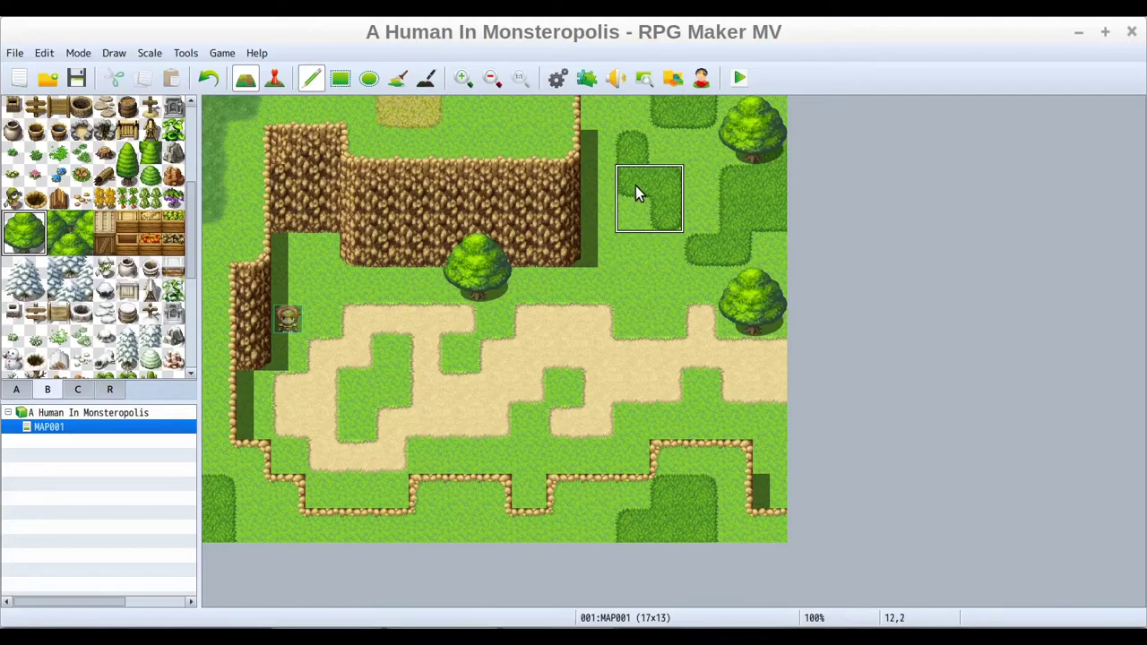
Place a complete large green tree at 12,2, over the tall grass east of the cliff.
left_click(637, 188)
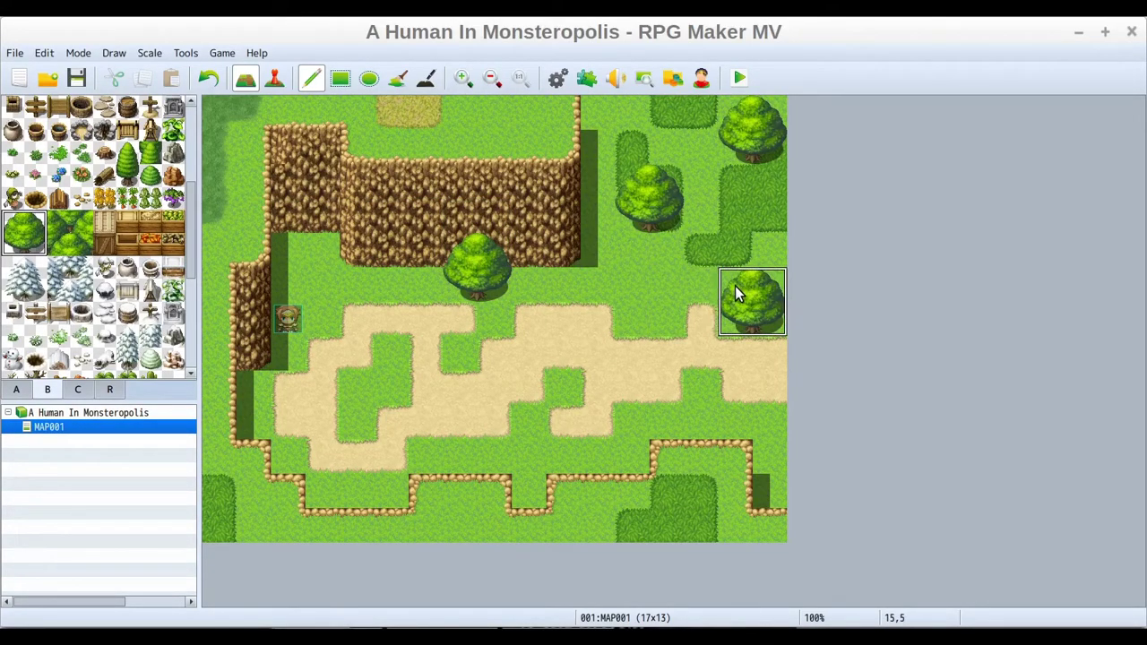
Look through the B tileset's outdoor objects, including entrances, flowers, trees, rocks and snow variants.
left_click(13, 222)
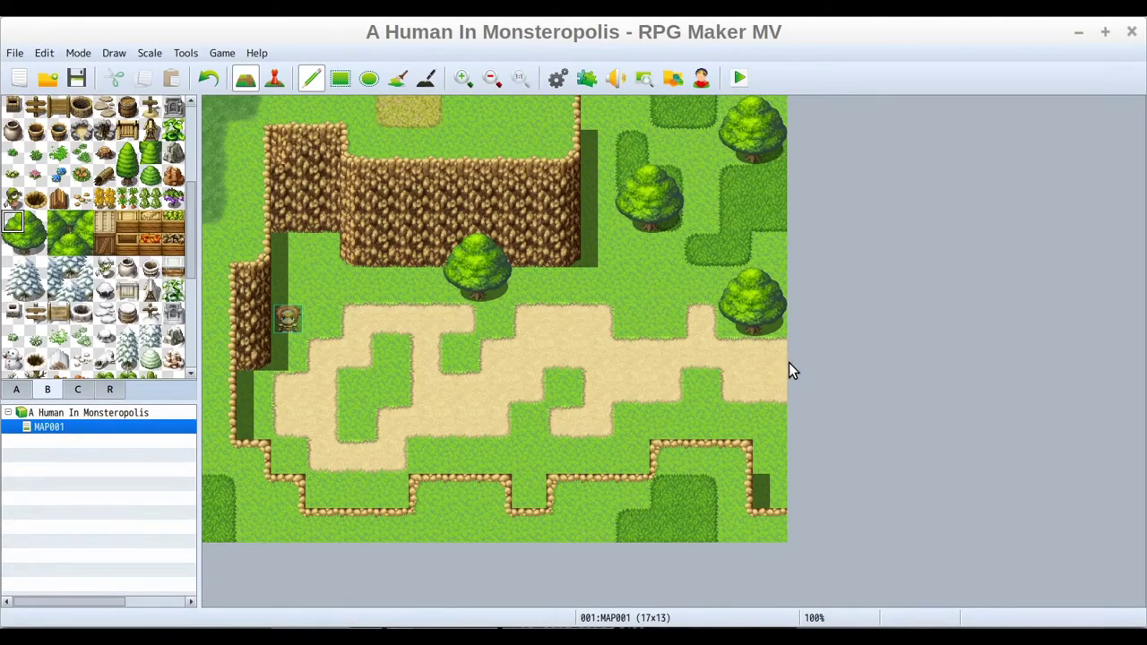
left_click(615, 144)
scroll(117, 226, "up", 3)
scroll(117, 227, "up", 3)
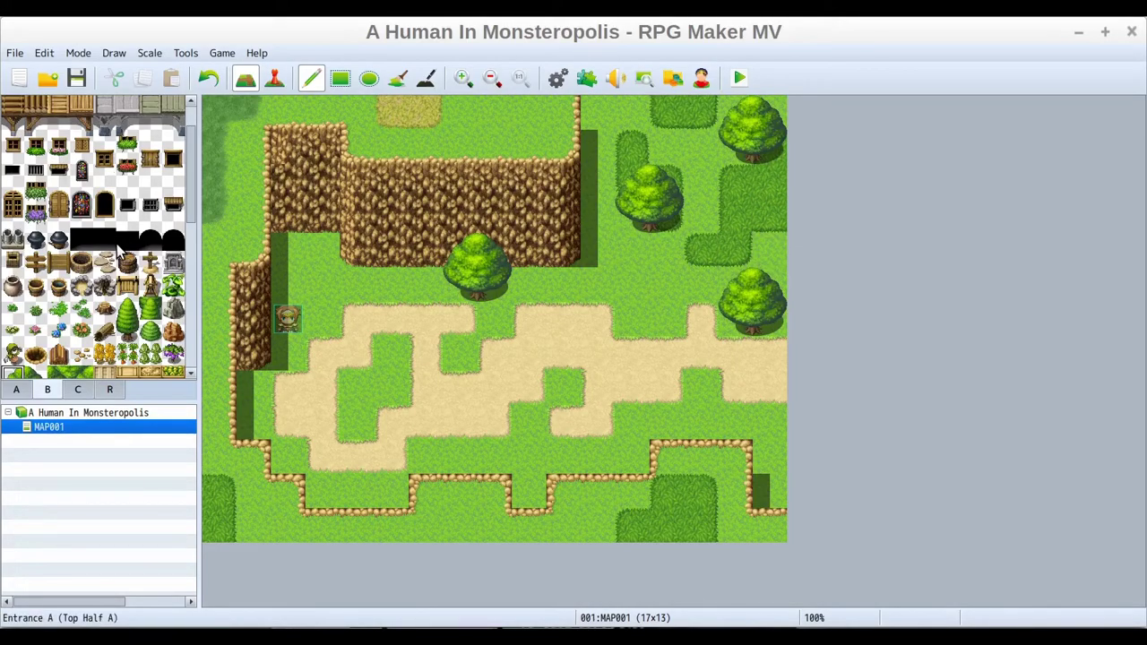
scroll(119, 251, "up", 2)
scroll(120, 251, "down", 7)
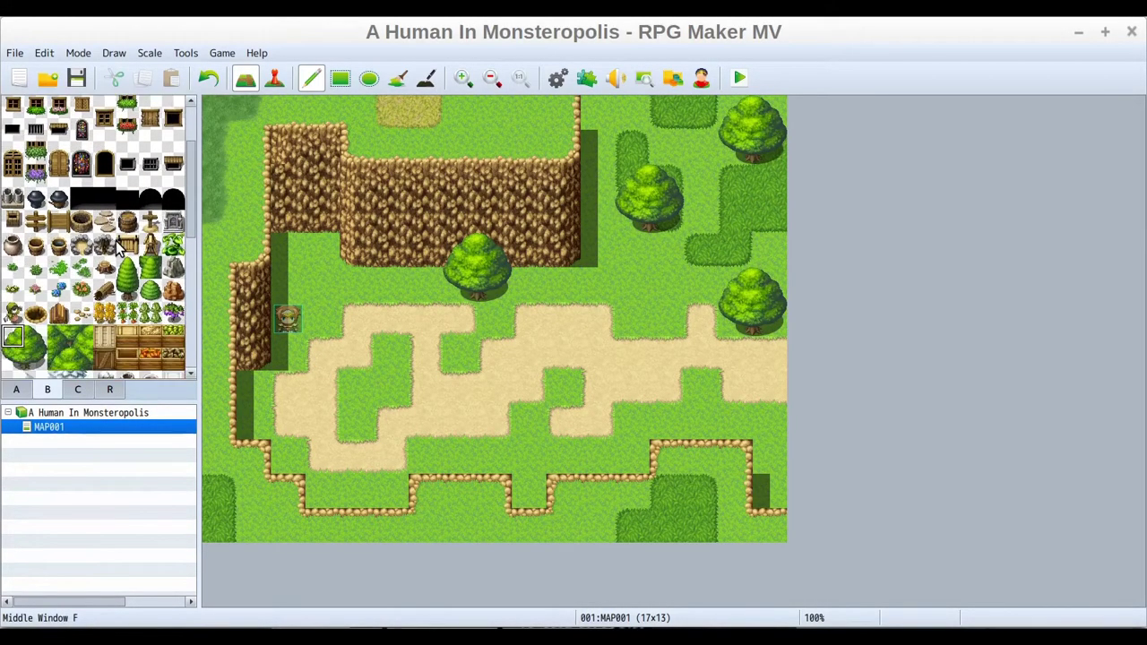
scroll(116, 241, "down", 3)
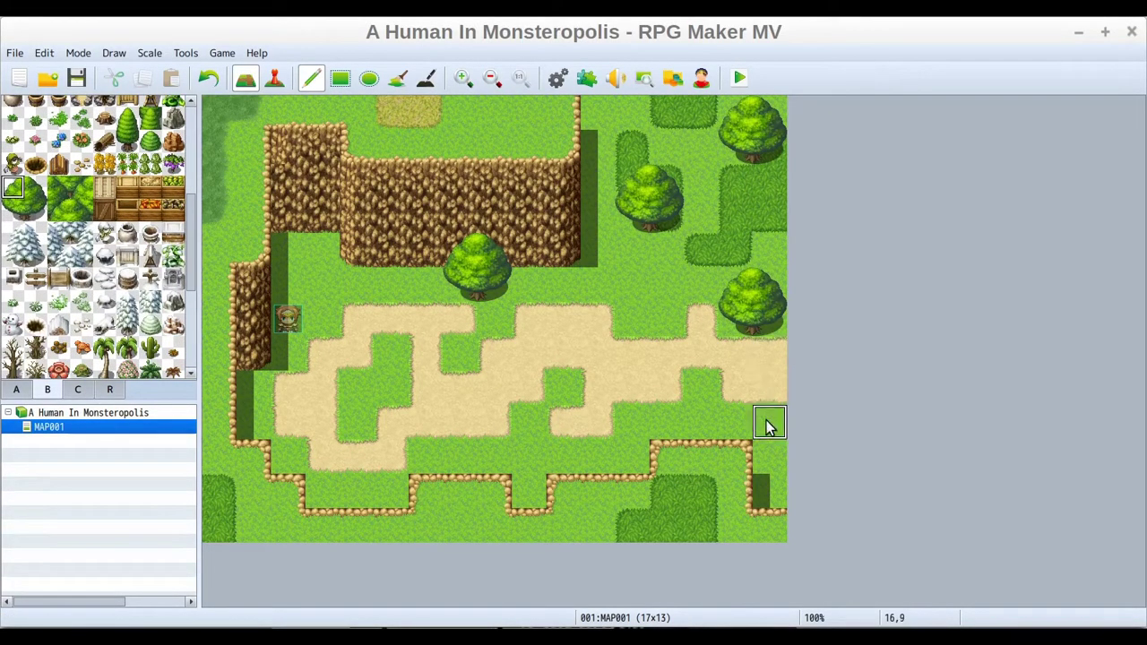
left_click(767, 213)
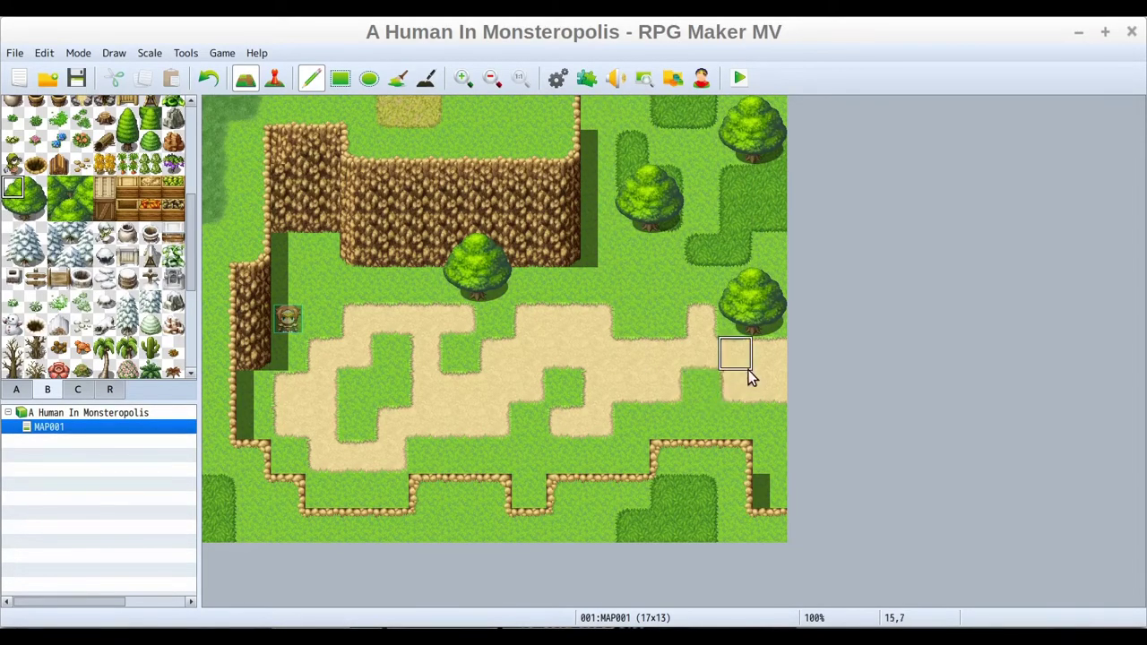
left_click(740, 208)
left_click(772, 222)
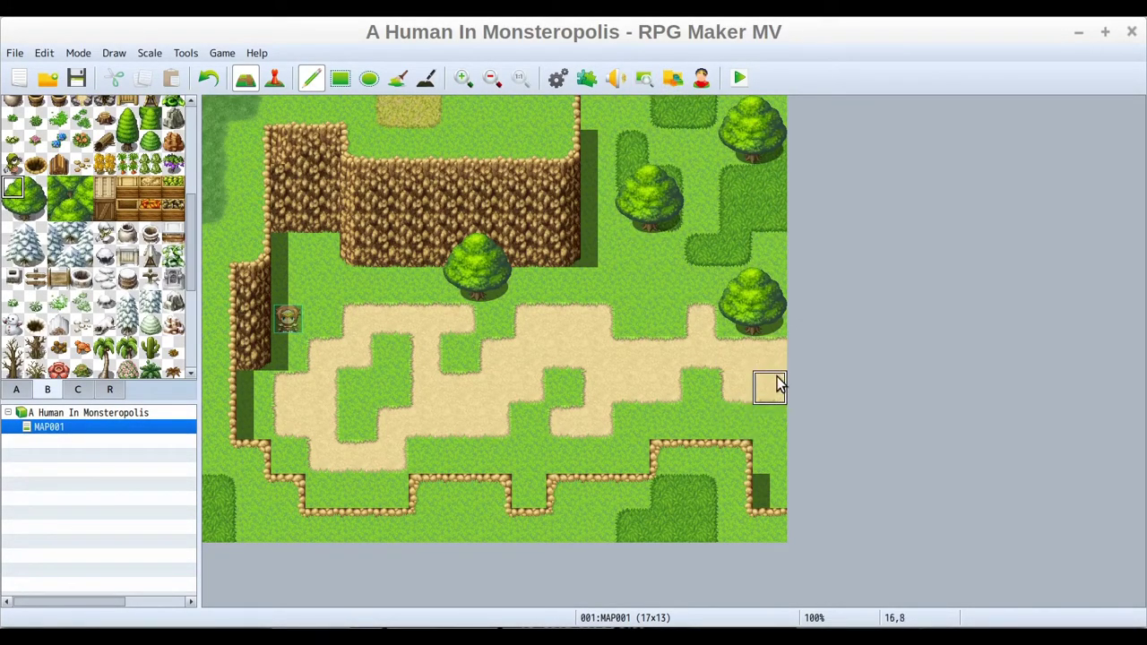
scroll(72, 255, "up", 4)
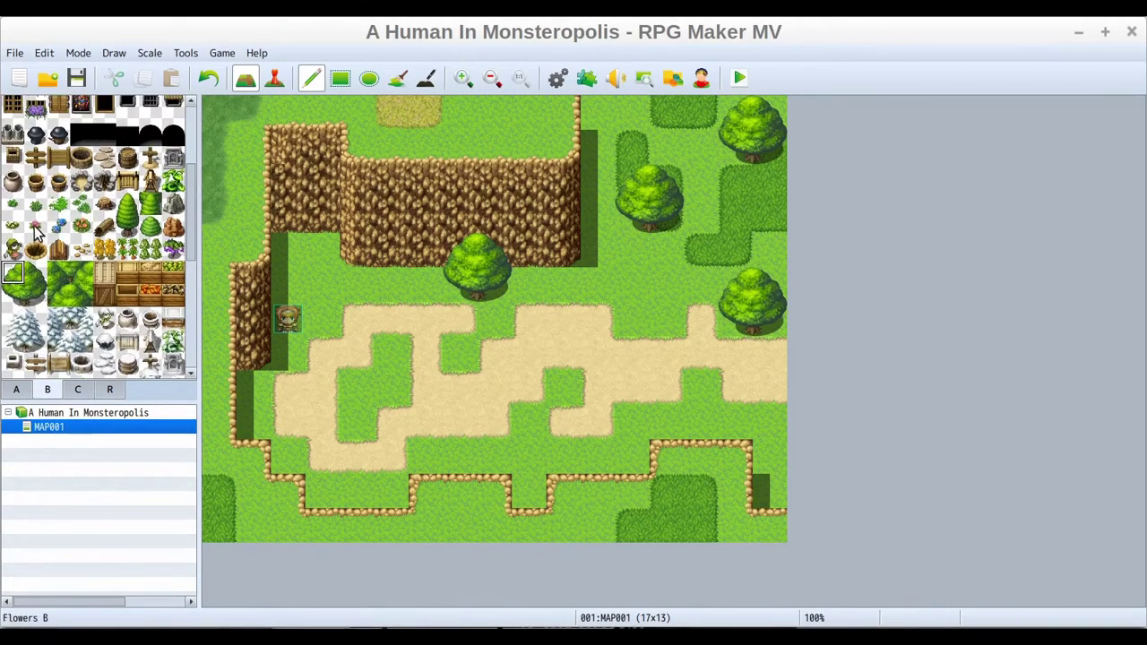
scroll(73, 219, "down", 1)
scroll(73, 220, "down", 4)
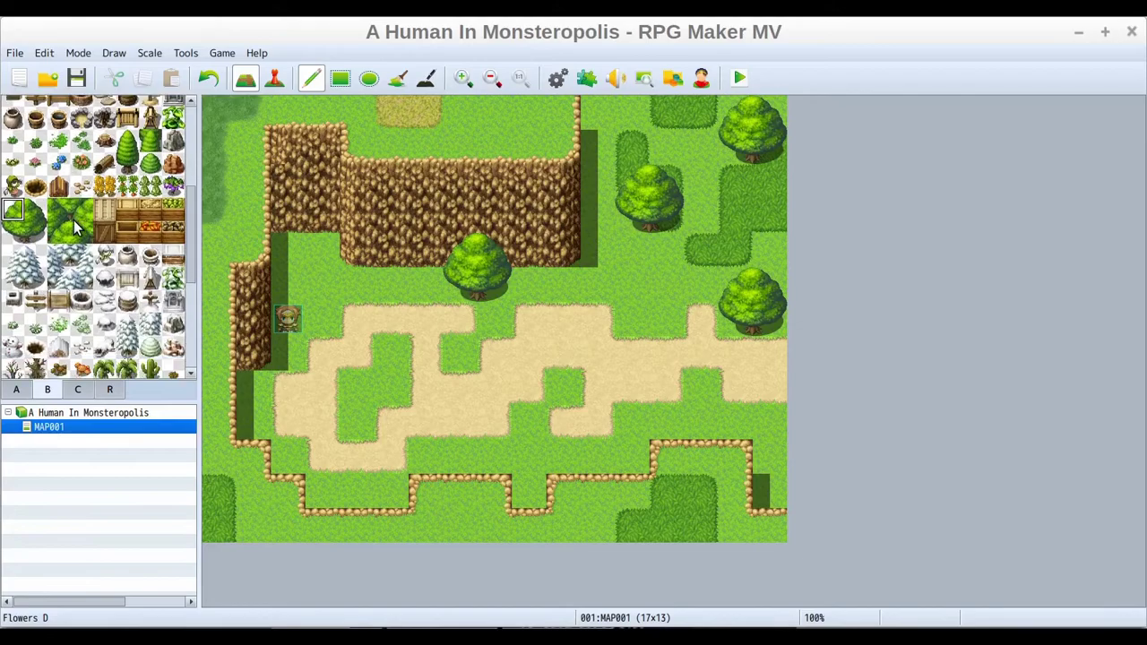
scroll(106, 258, "down", 2)
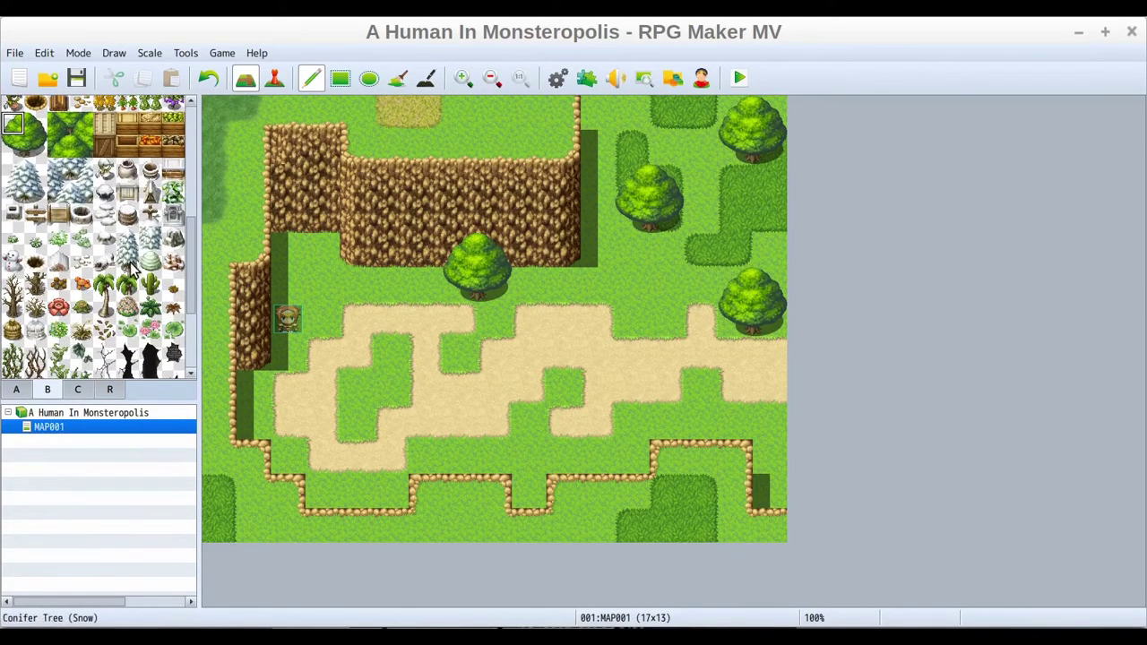
Place a grey rock at 16,9 below the sand path and another at 1,12 in the map's southwest corner.
left_click_drag(192, 250, 197, 183)
left_click(173, 242)
left_click(768, 420)
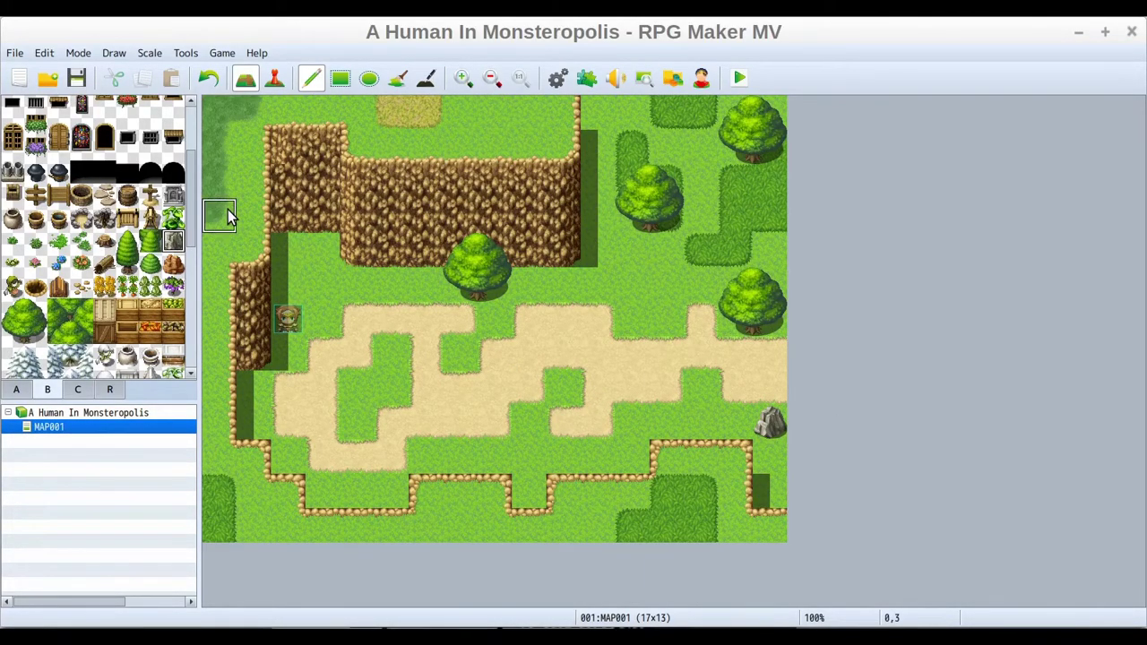
left_click(254, 525)
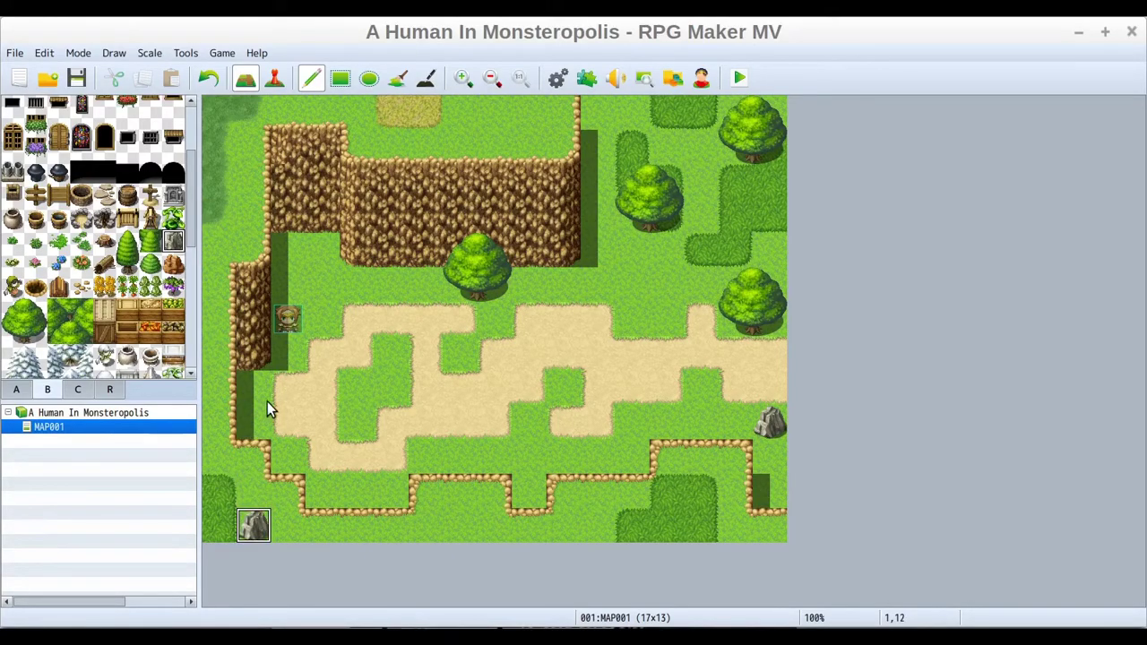
Place a brown rock on the plateau at the map's north edge and a round green bush on the grass inside the path's west loop.
left_click(173, 264)
left_click(507, 124)
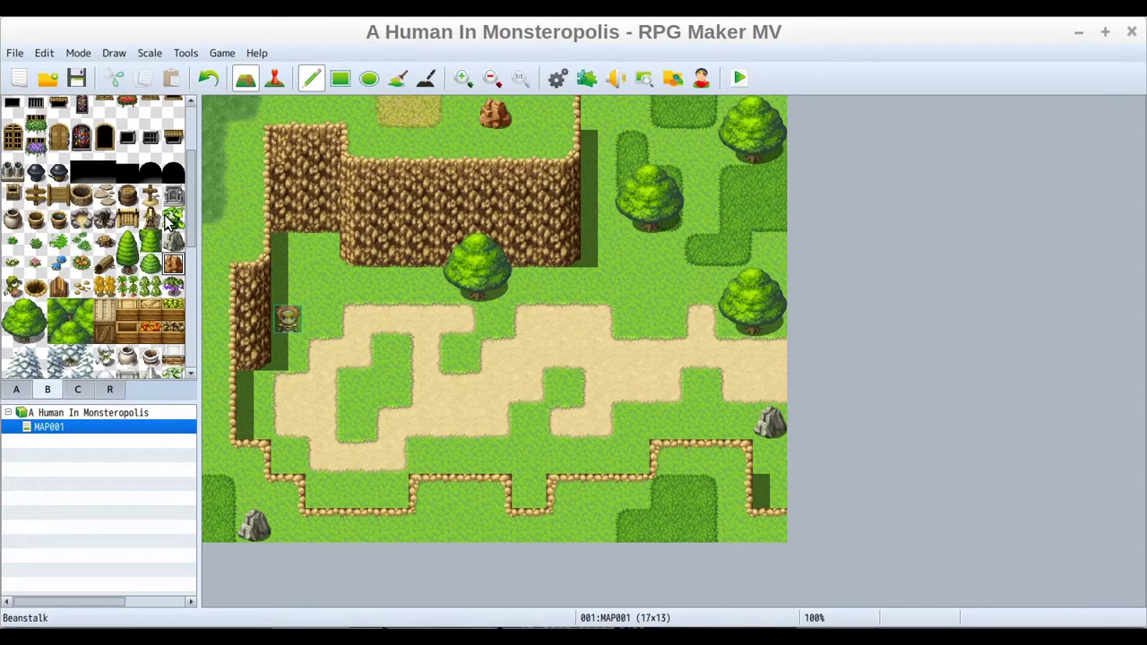
left_click(150, 263)
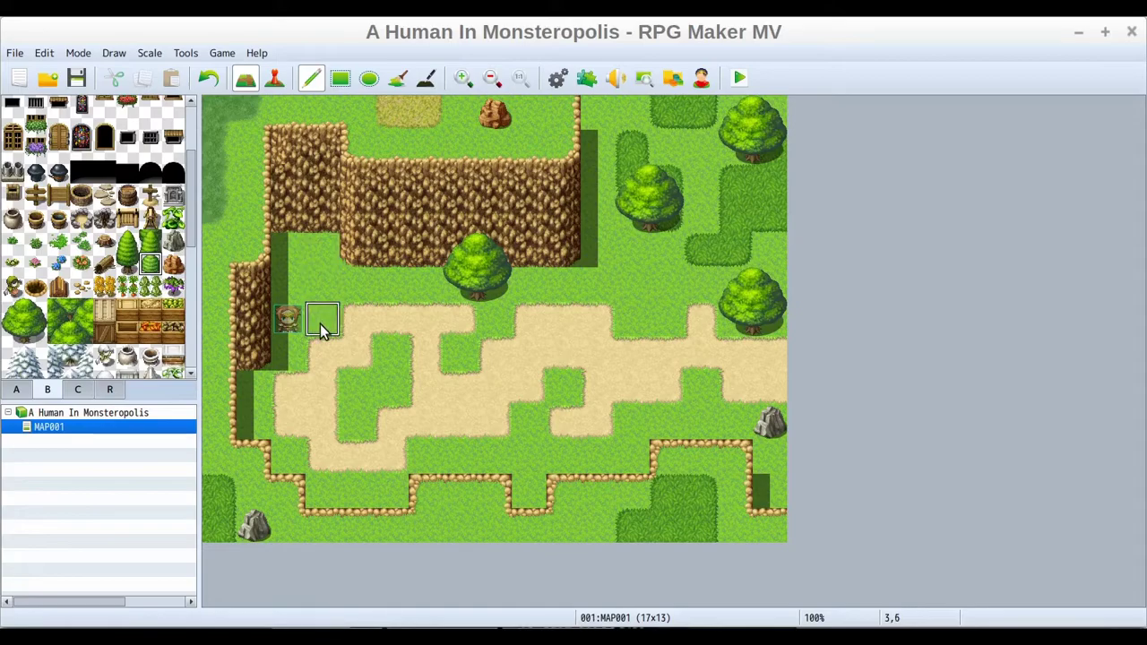
left_click(391, 387)
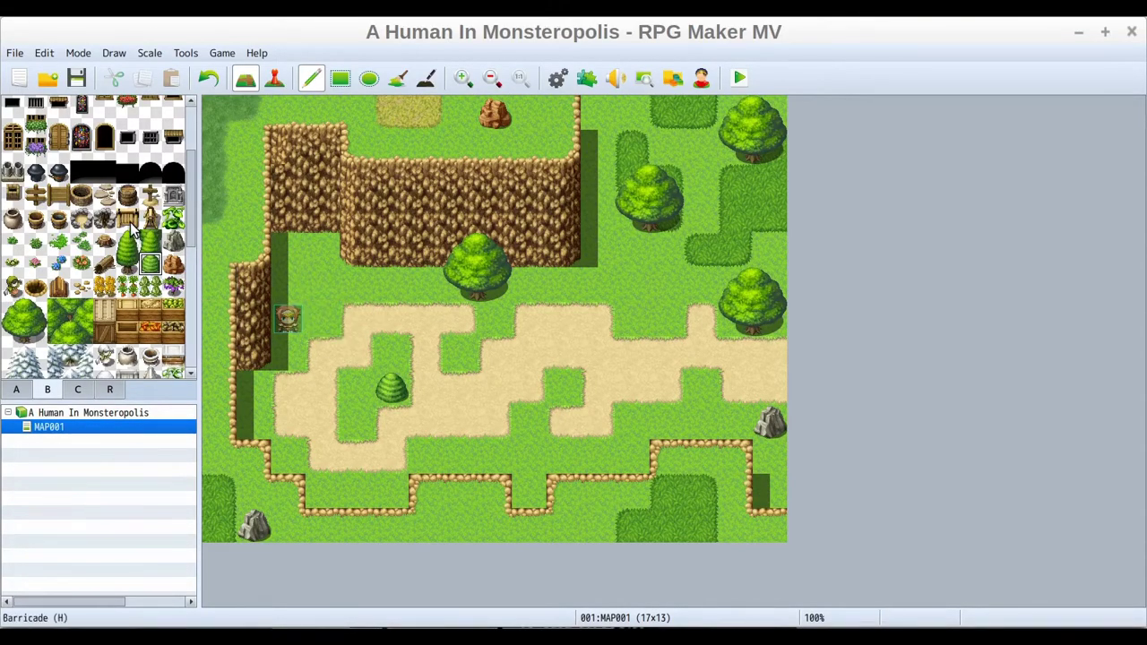
Place a tall conical tree with its top at 7,10 on the southern cliff edge and blue flowers at 0,2 on the map's west edge.
left_click_drag(127, 240, 128, 263)
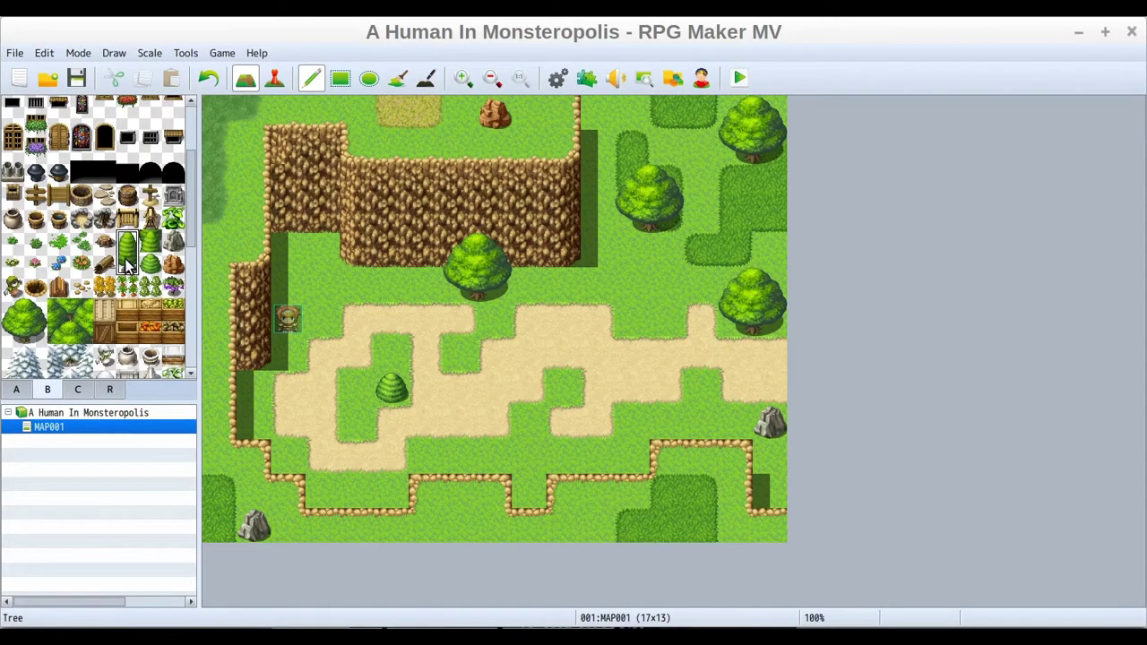
left_click(459, 452)
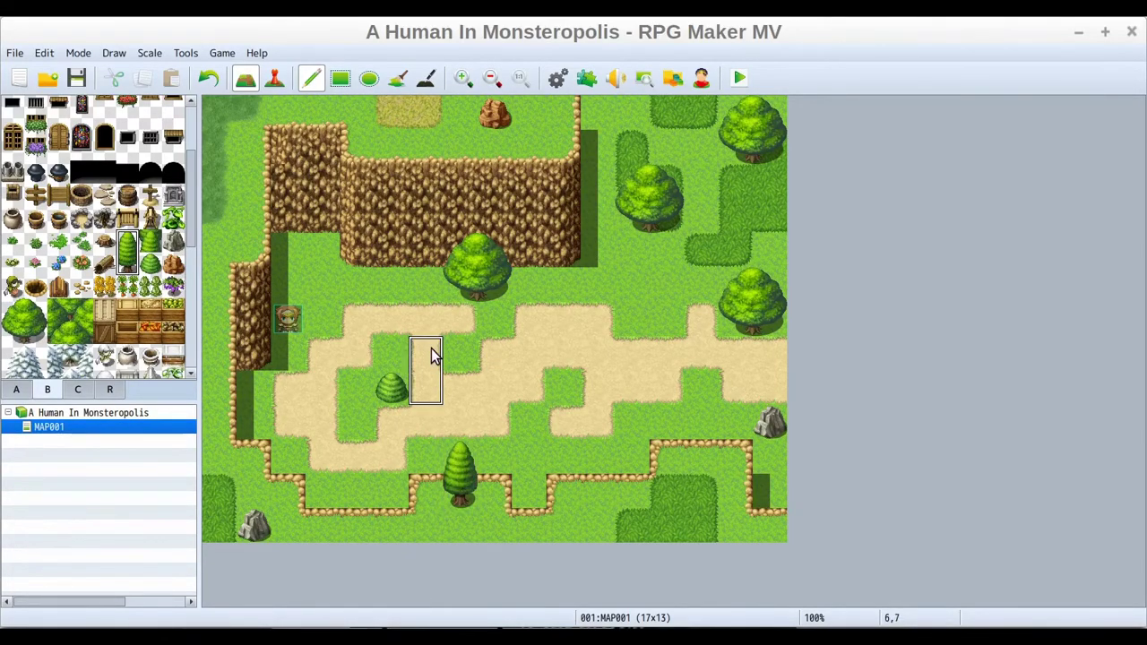
left_click(58, 262)
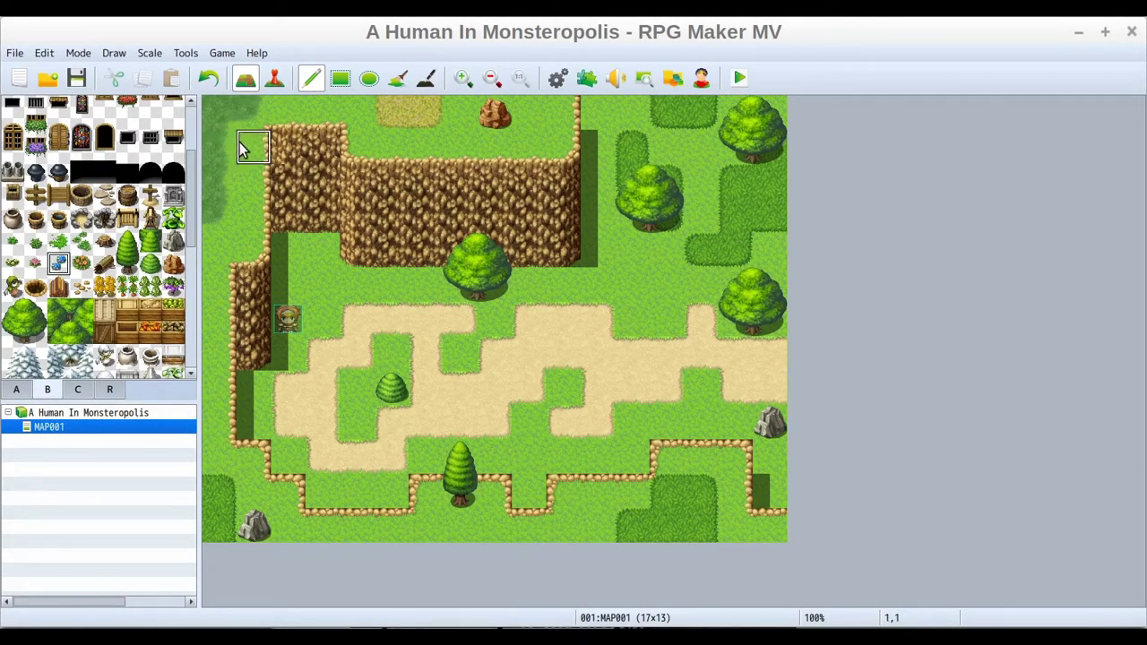
left_click(220, 180)
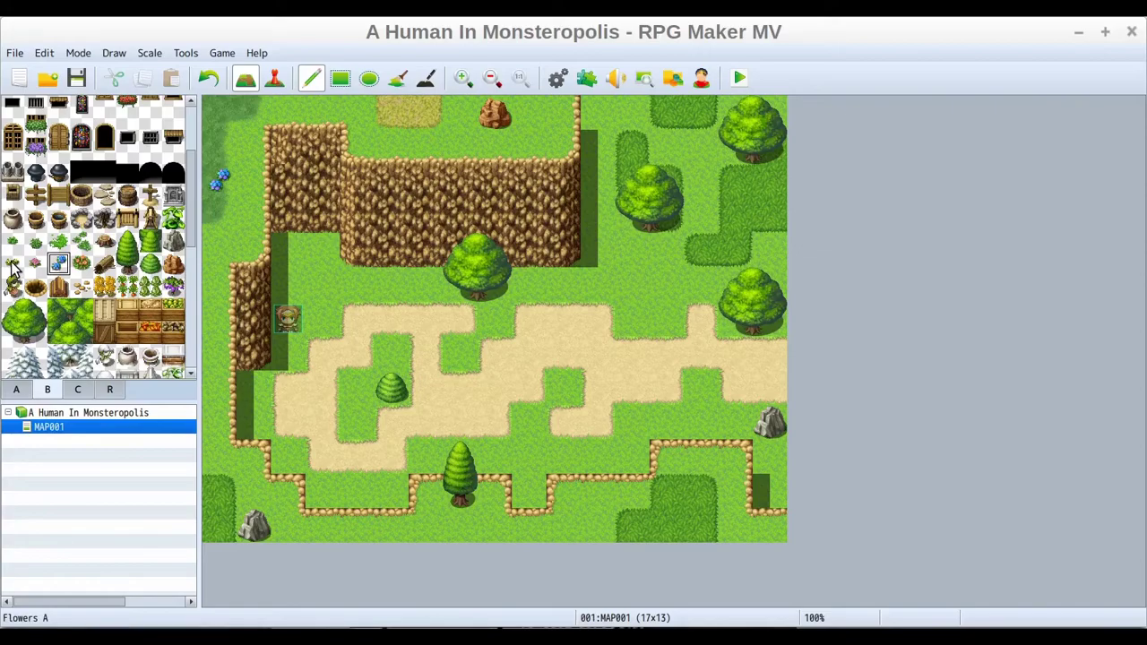
Scatter small plants: a leafy green patch at 10,6 on the sand path, a grass tuft at 12,9 and a pink flower at 14,1.
scroll(136, 287, "down", 1)
scroll(135, 287, "down", 2)
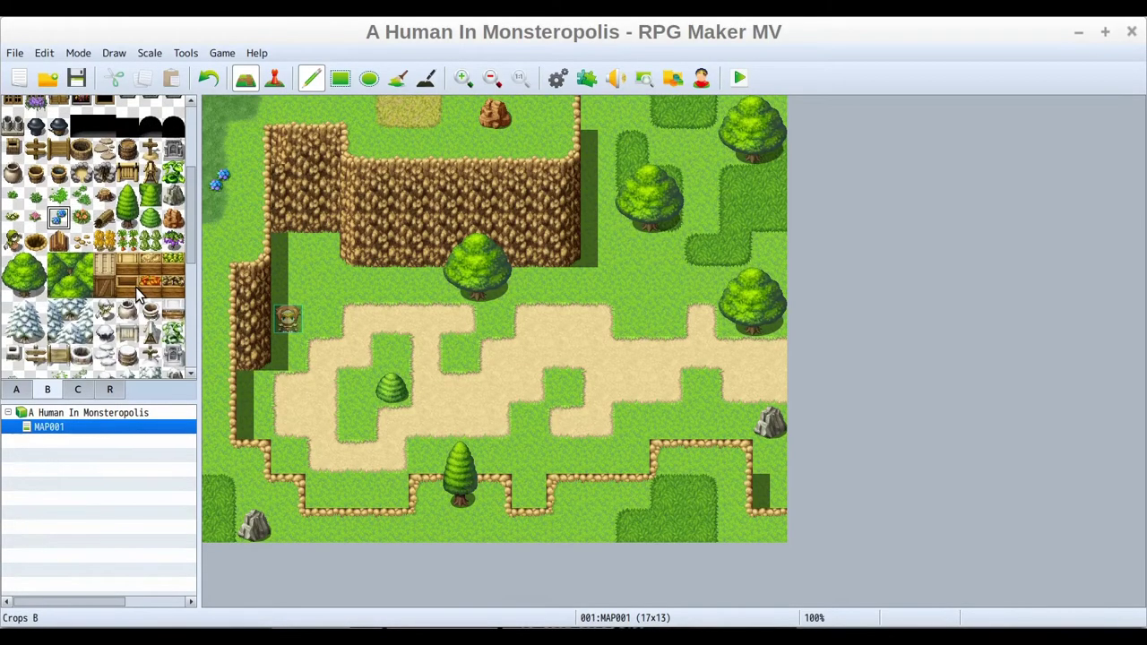
scroll(135, 295, "down", 2)
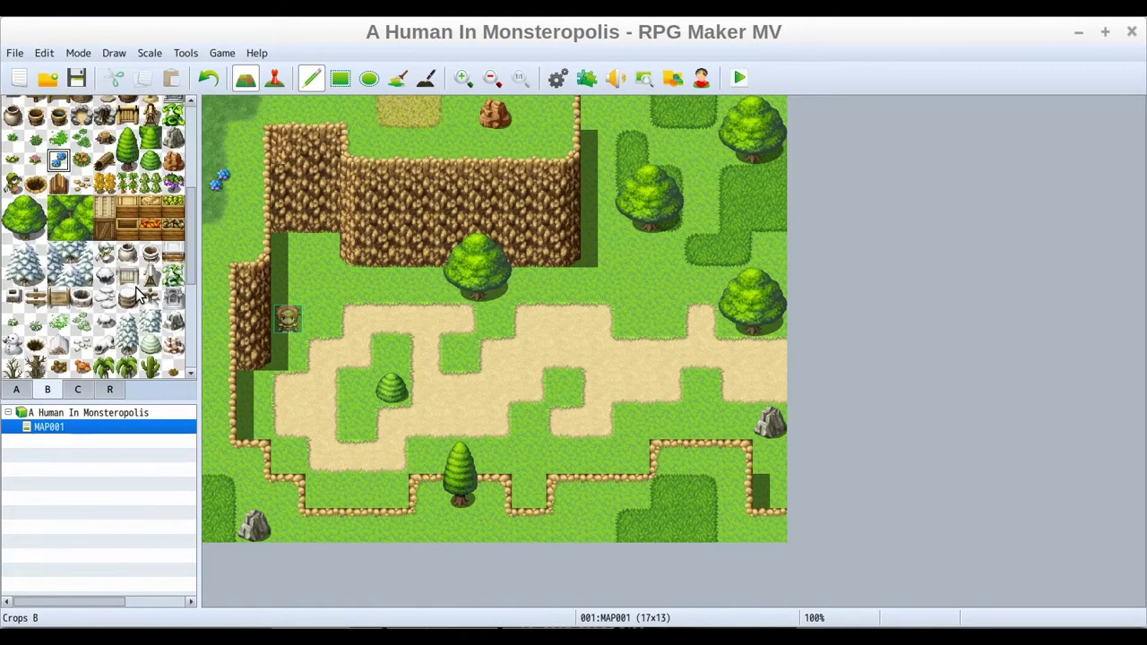
scroll(135, 295, "up", 5)
scroll(135, 293, "up", 3)
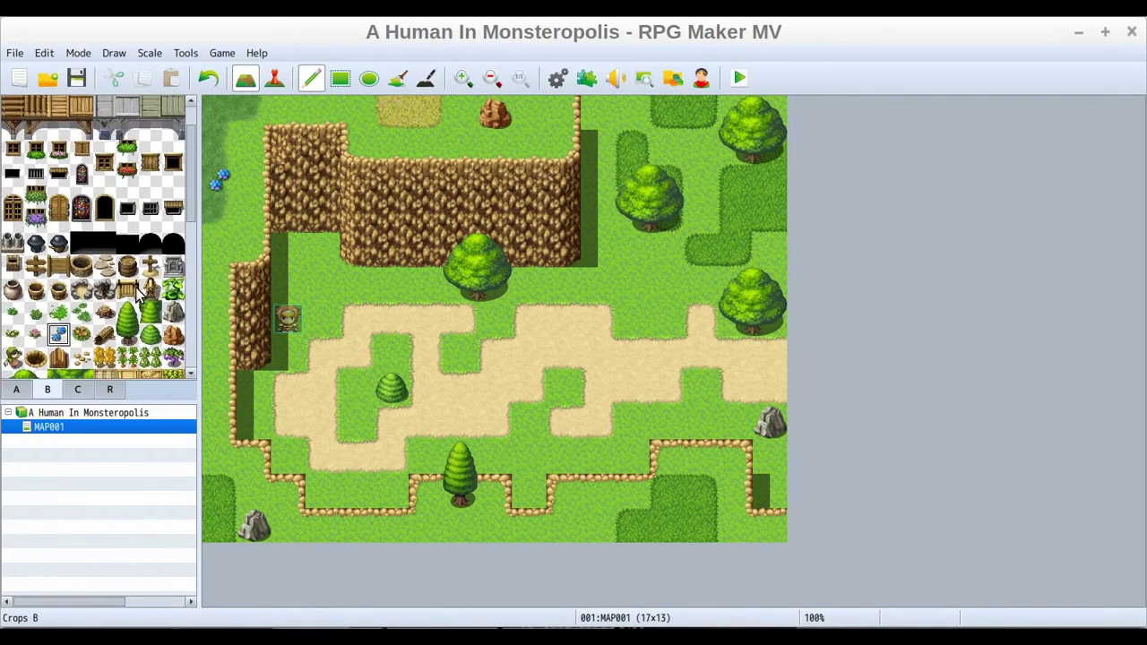
scroll(136, 292, "down", 3)
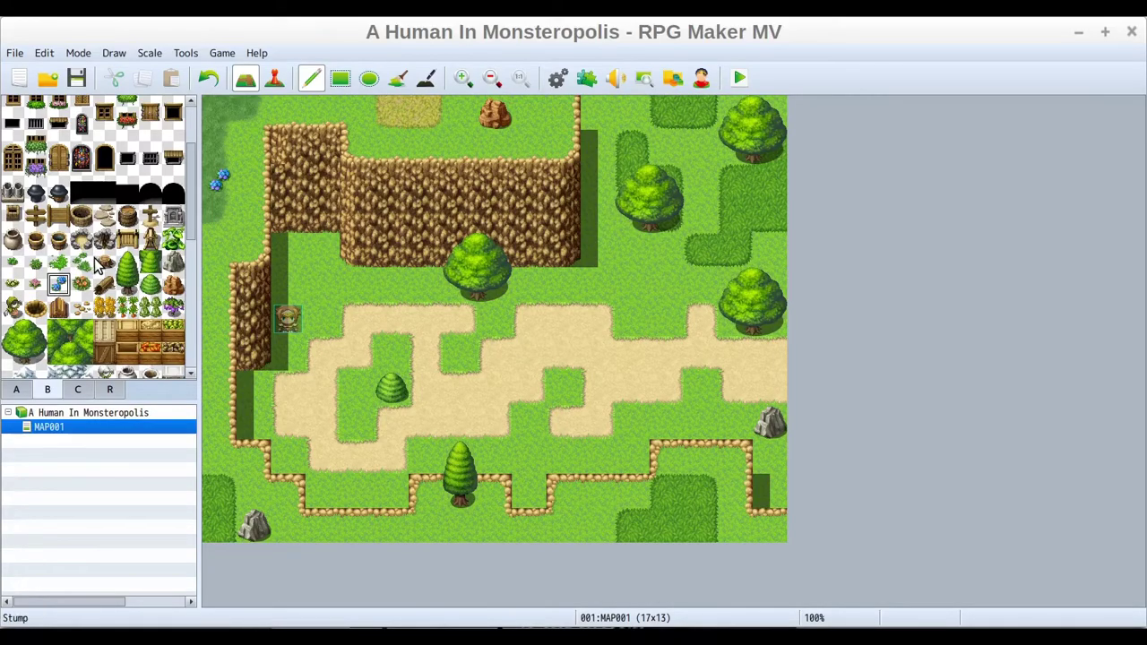
left_click(58, 262)
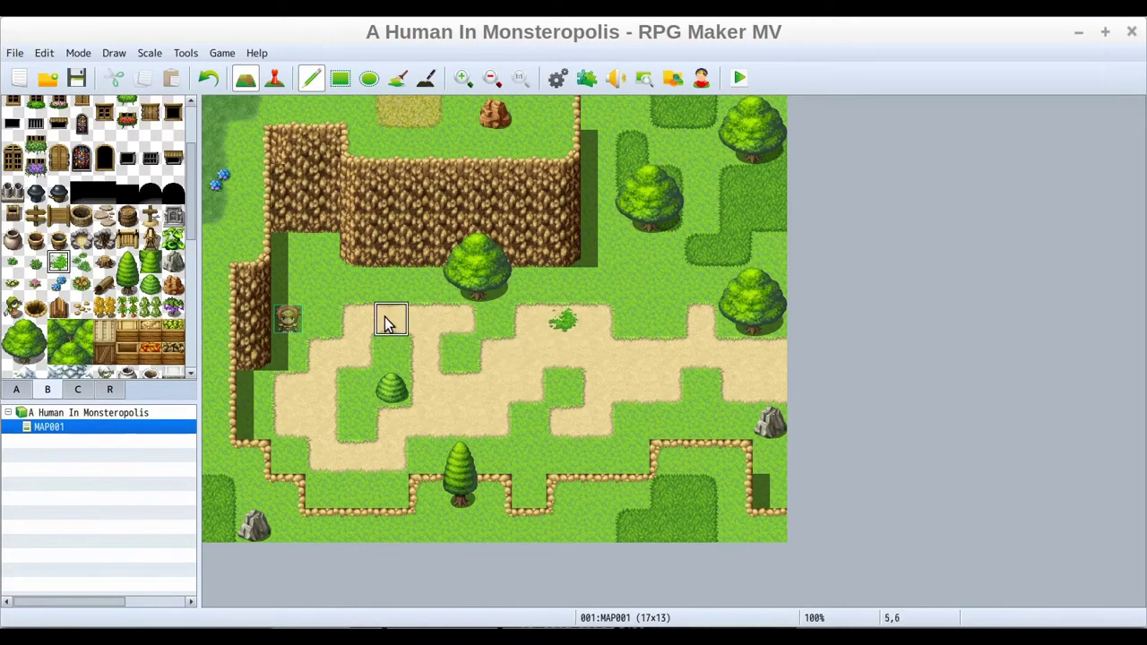
left_click(13, 265)
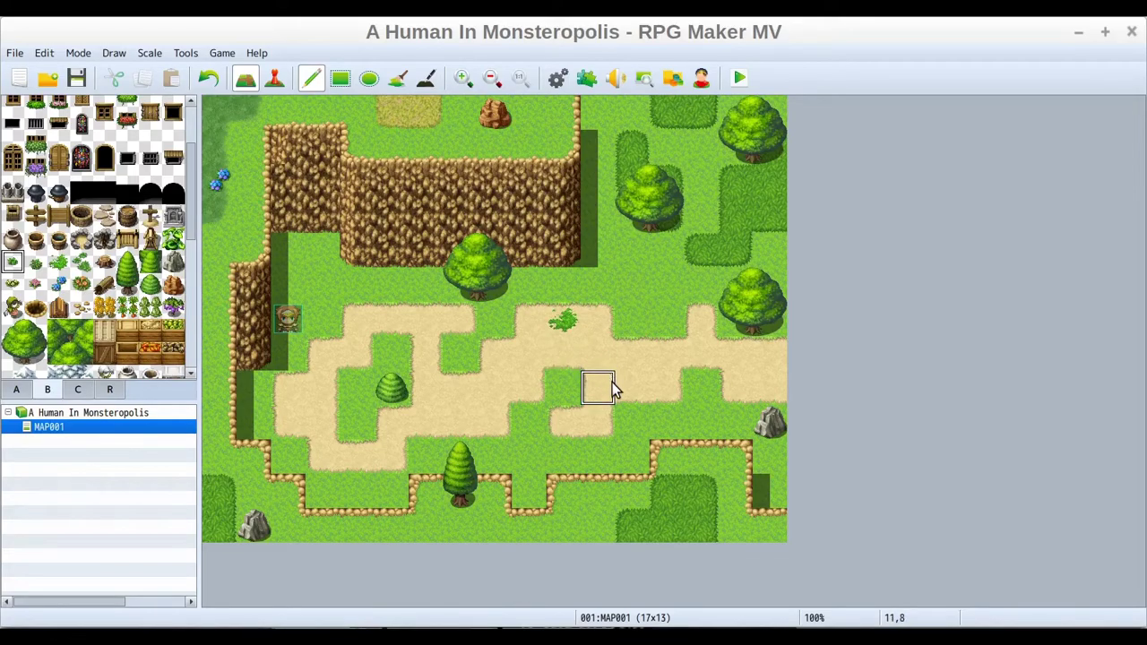
left_click(35, 285)
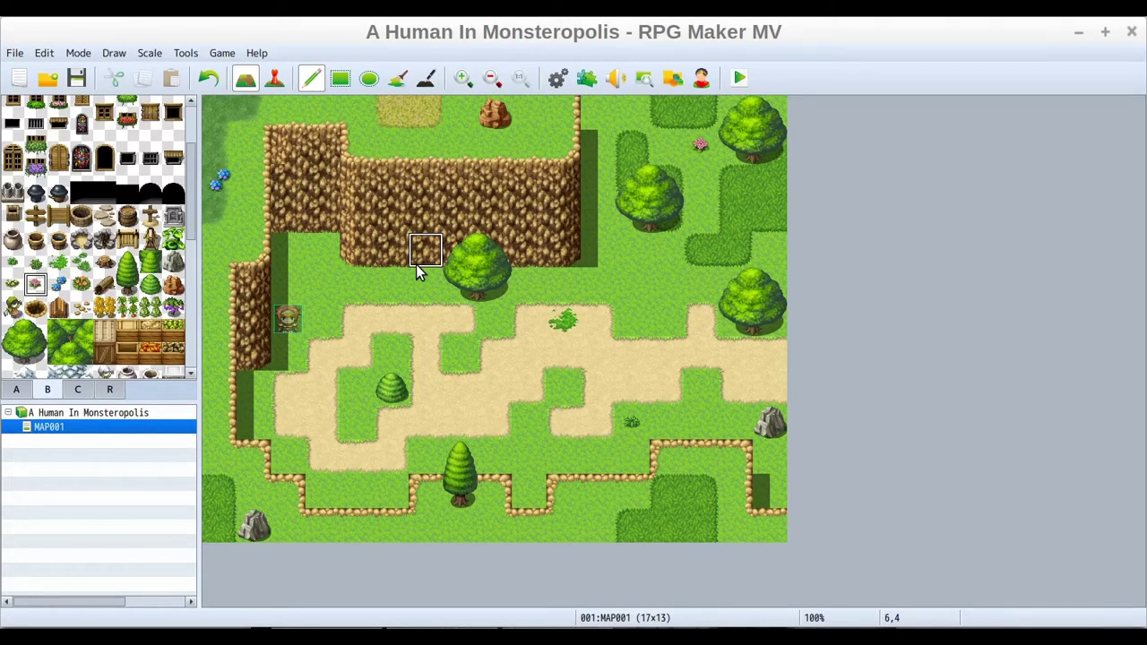
Look over the C tileset's objects and return to the A tileset's terrain tiles.
left_click(150, 284)
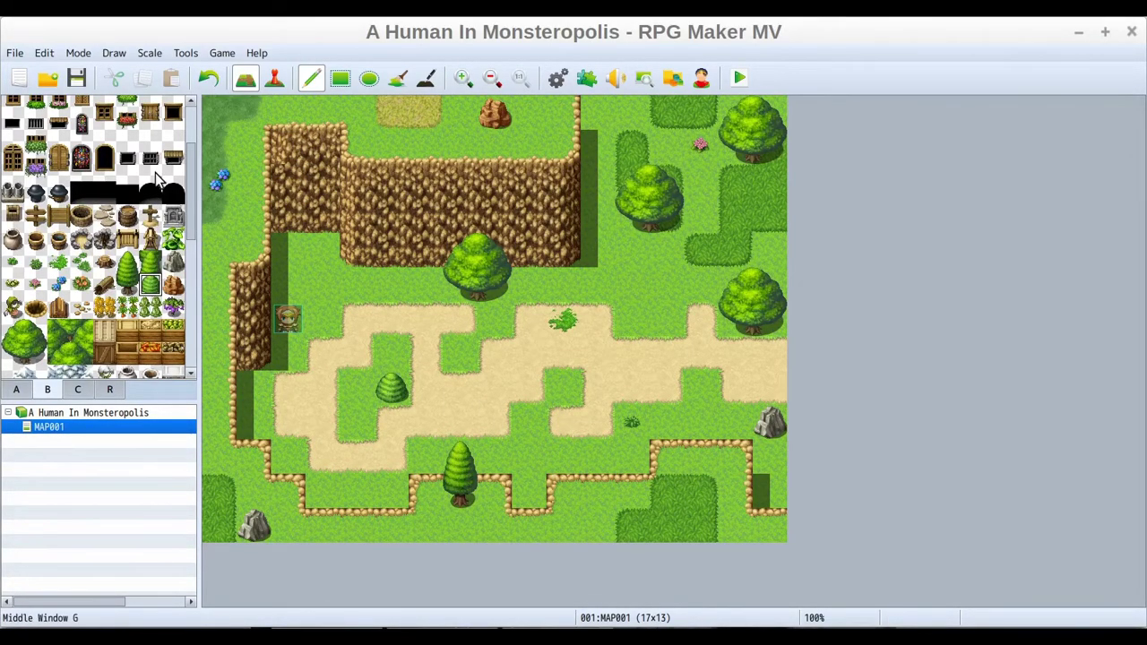
left_click(77, 389)
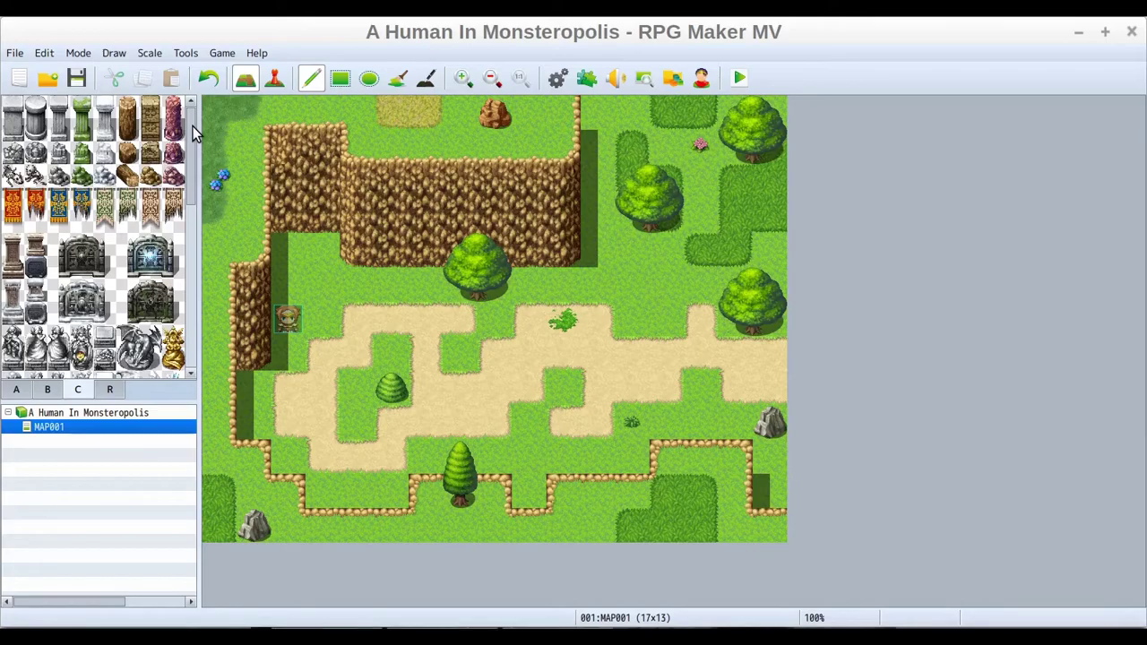
left_click_drag(193, 126, 204, 104)
left_click(15, 391)
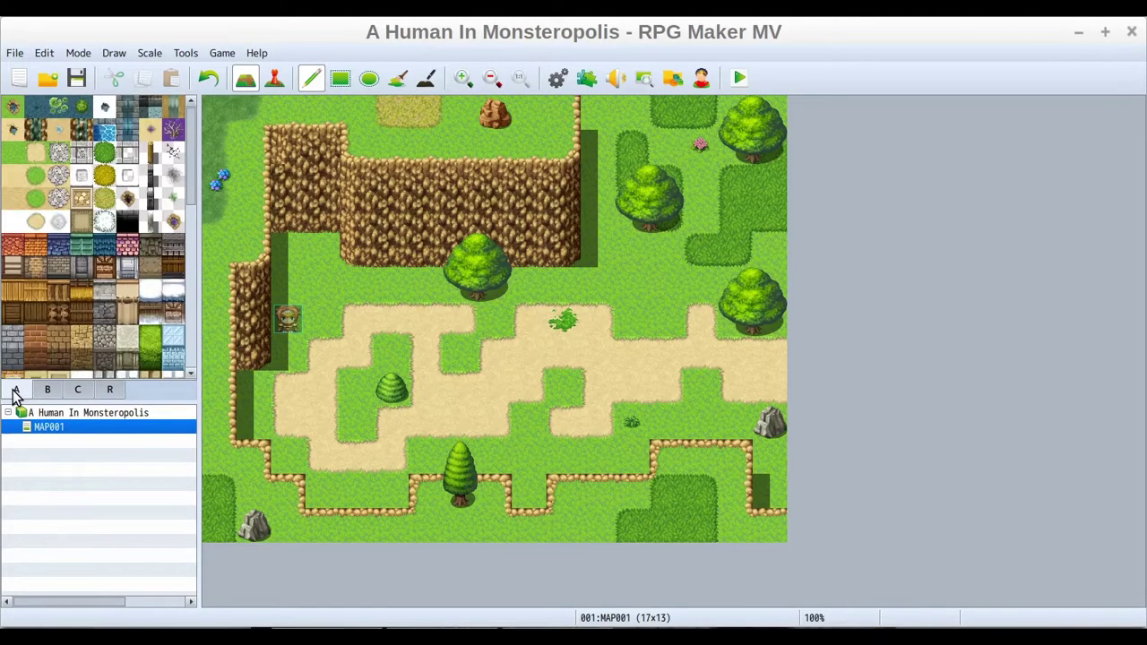